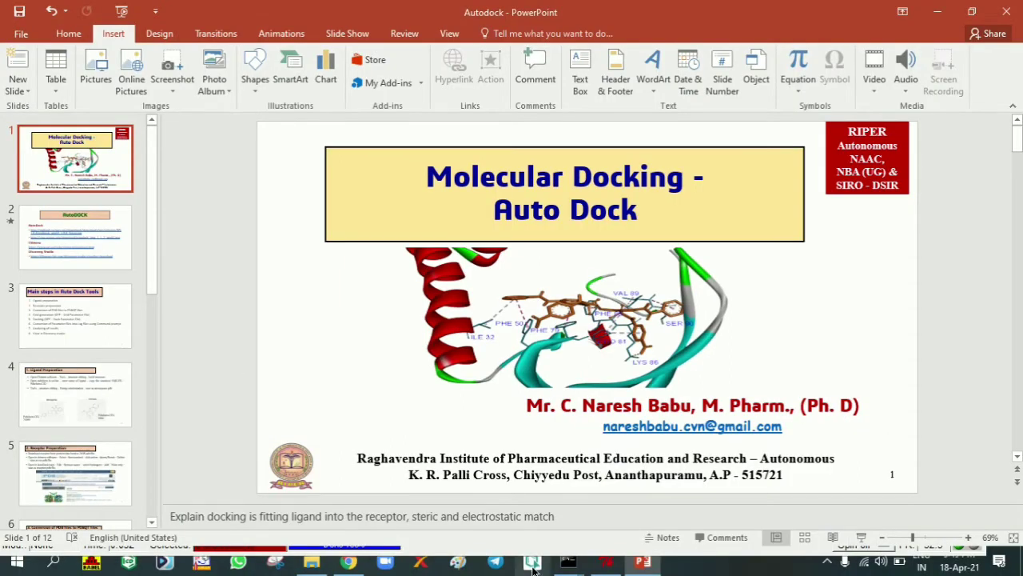
Bring AutoDockTools to the front and preview the Analyze > Dockings menu without choosing anything
click(606, 562)
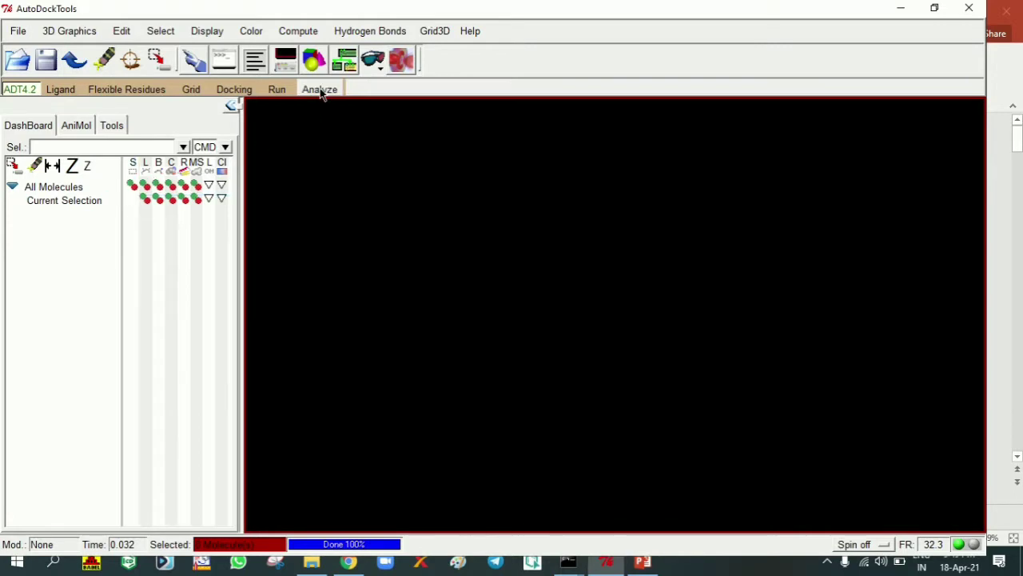
click(321, 91)
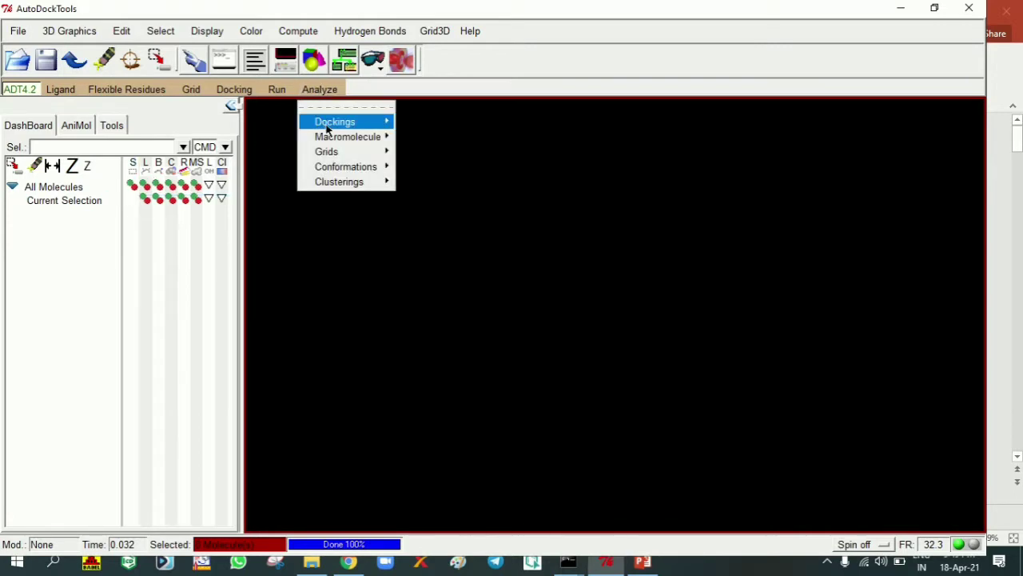
mouse_move(327, 129)
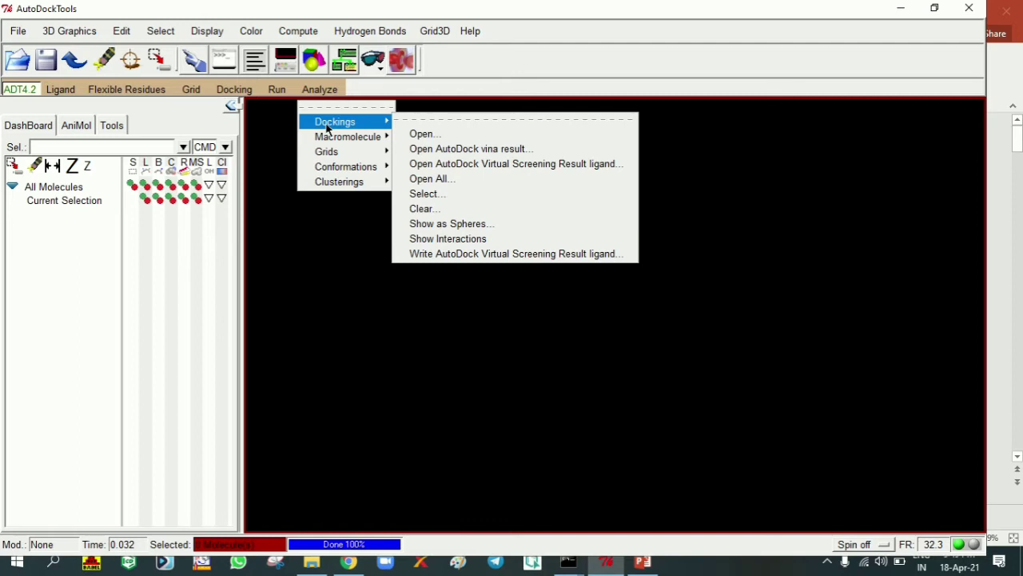
click(567, 562)
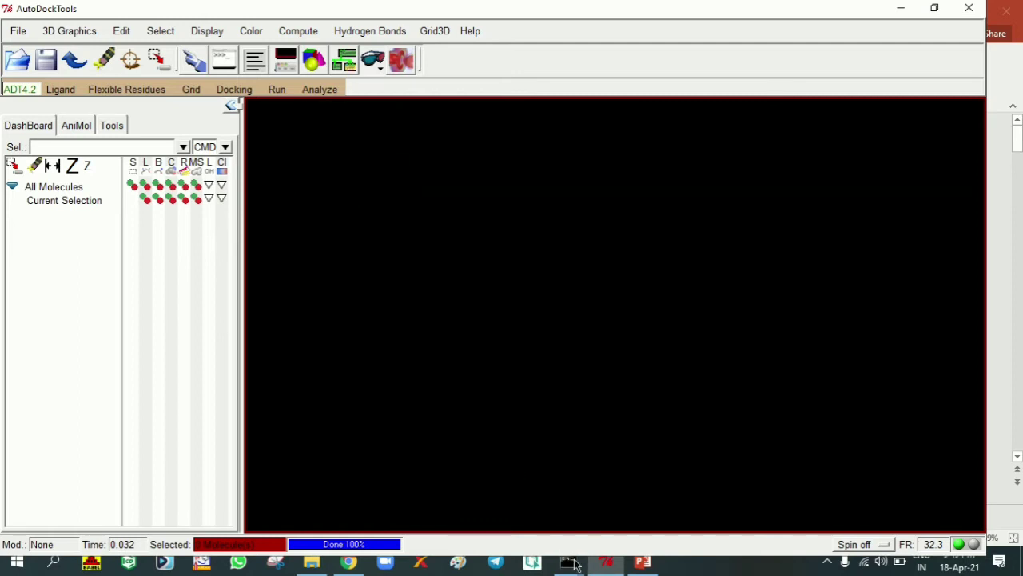
Review the finished autodock4 -p a.dpf -l a.dlg run in Command Prompt, then minimize it
click(619, 503)
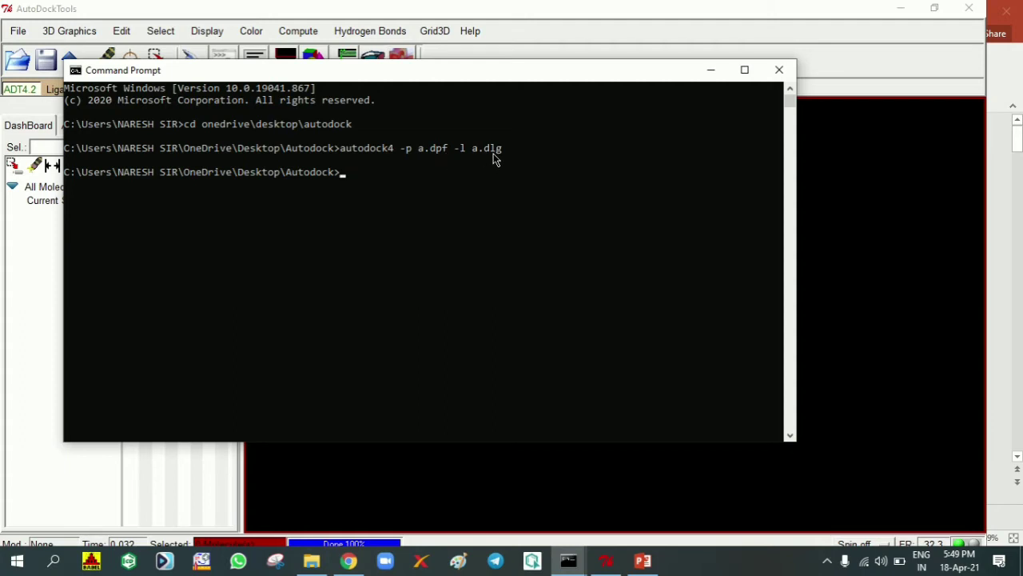
click(711, 70)
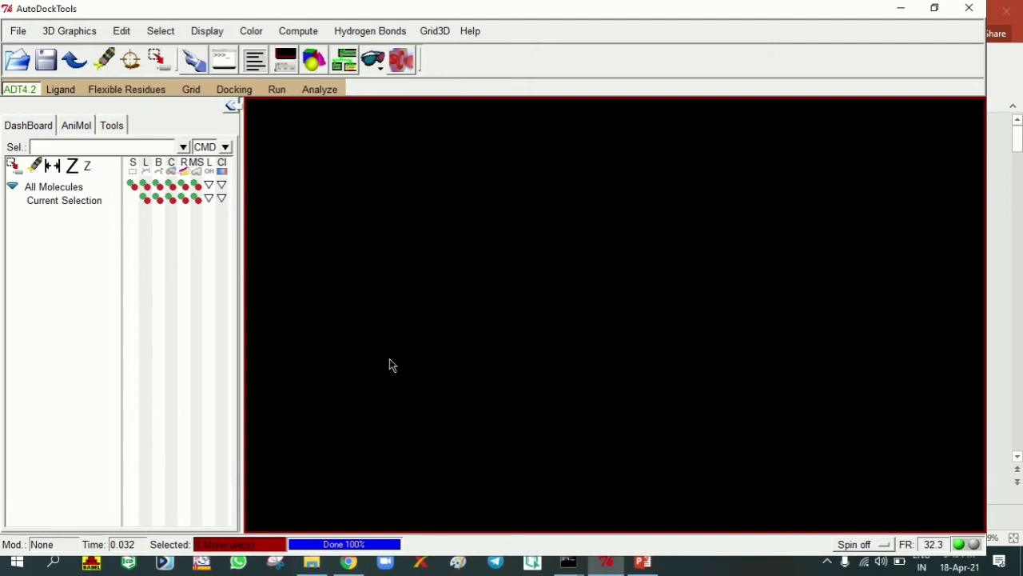
Check the Autodock folder for the new 59 KB a.dlg log and map files, then return to AutoDockTools
click(312, 562)
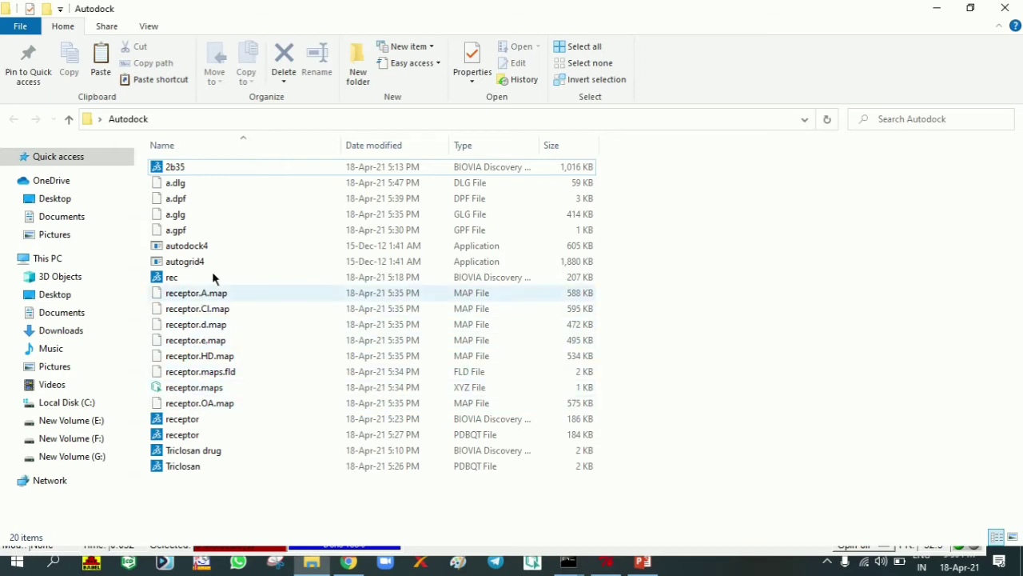
click(606, 562)
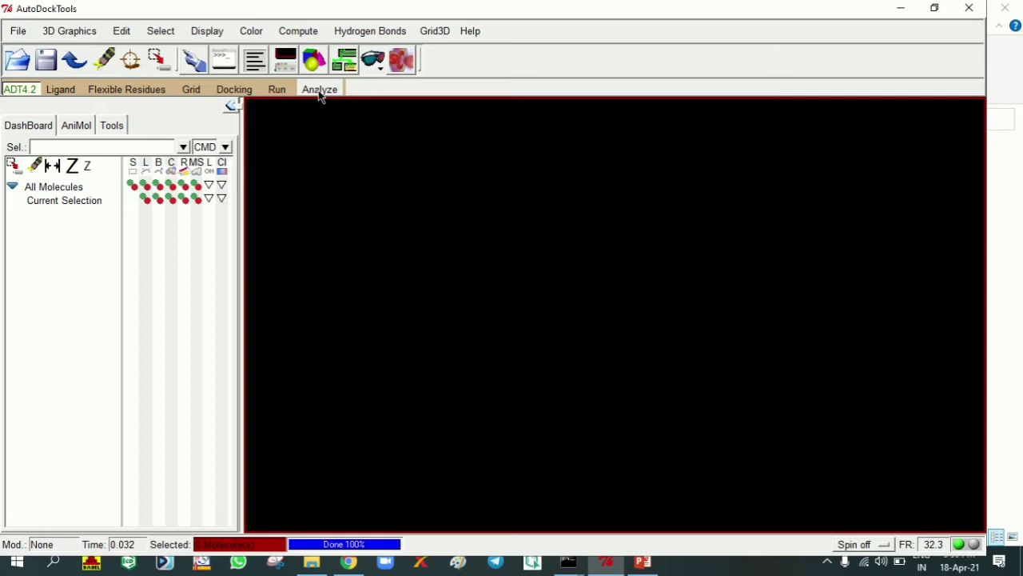
Load the a.dlg docking log through Analyze > Dockings > Open to bring in Triclosan's docked conformations
click(319, 90)
mouse_move(335, 121)
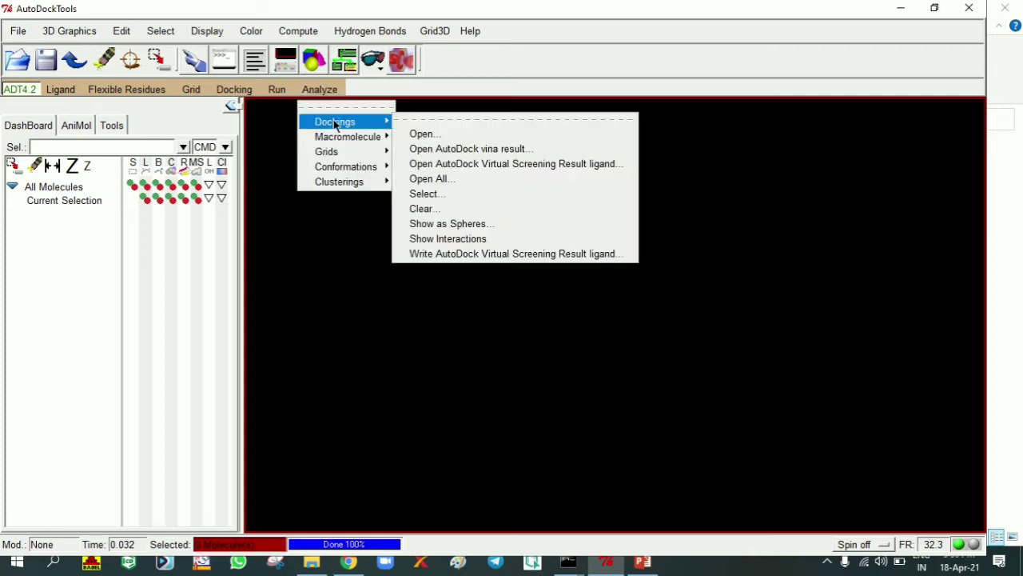
click(432, 136)
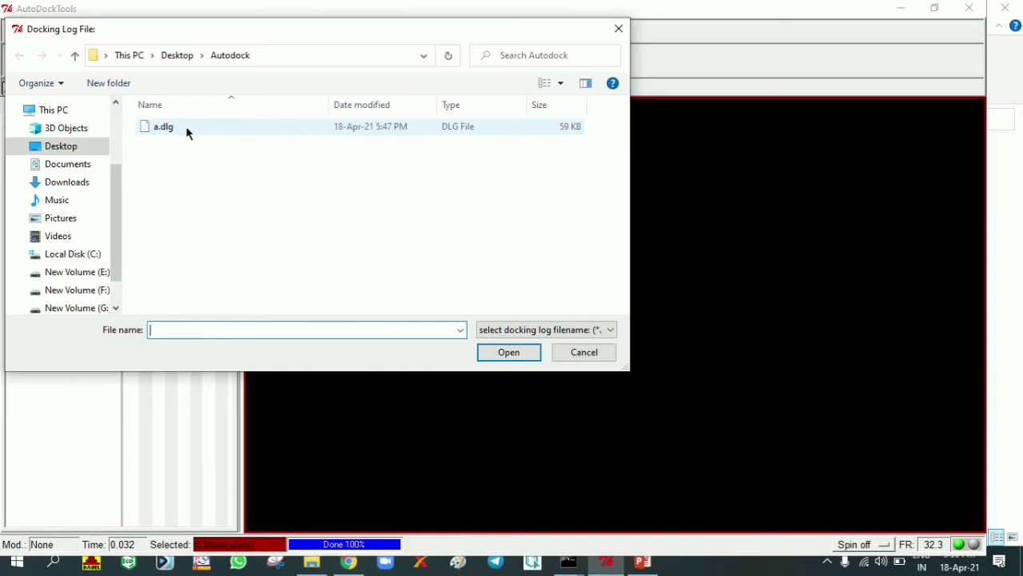
click(183, 125)
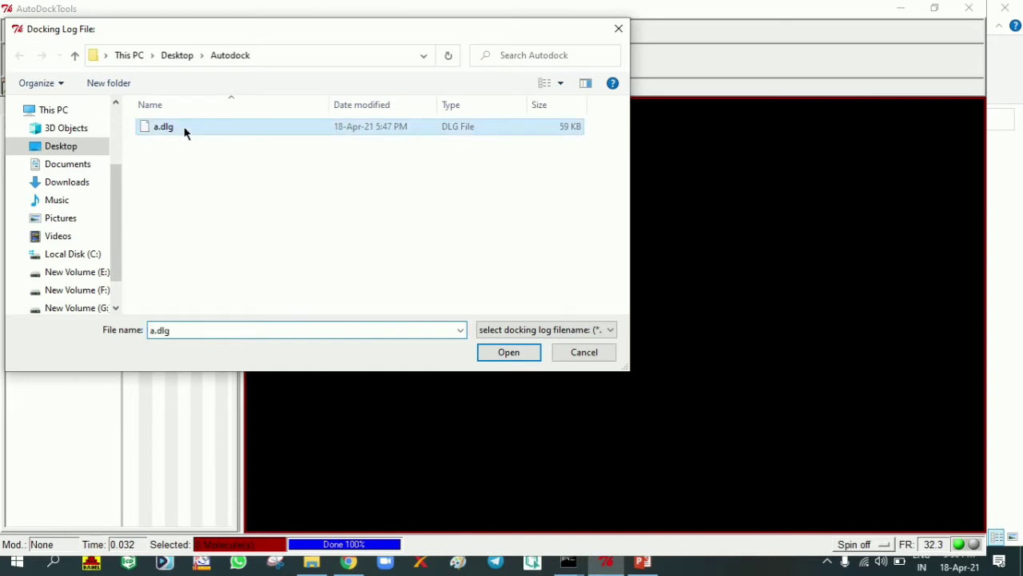
click(508, 353)
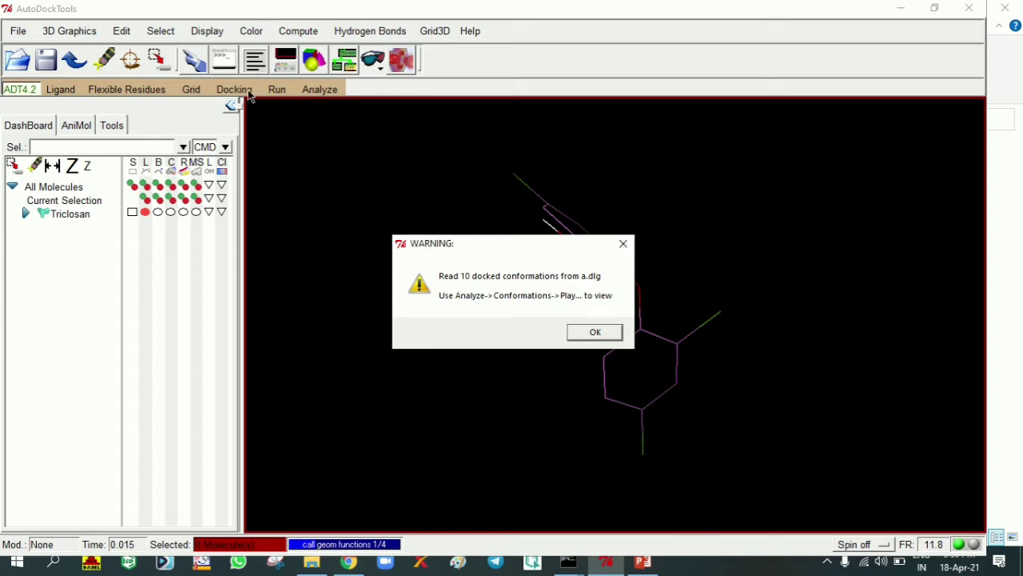
Dismiss the 10-conformations notice and load the receptor as the macromolecule
click(592, 333)
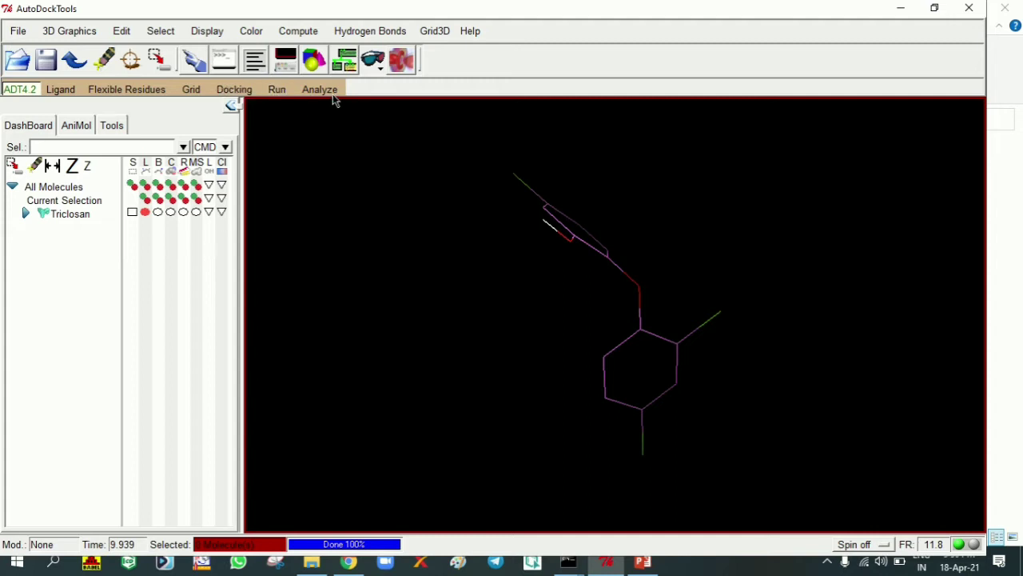
click(332, 94)
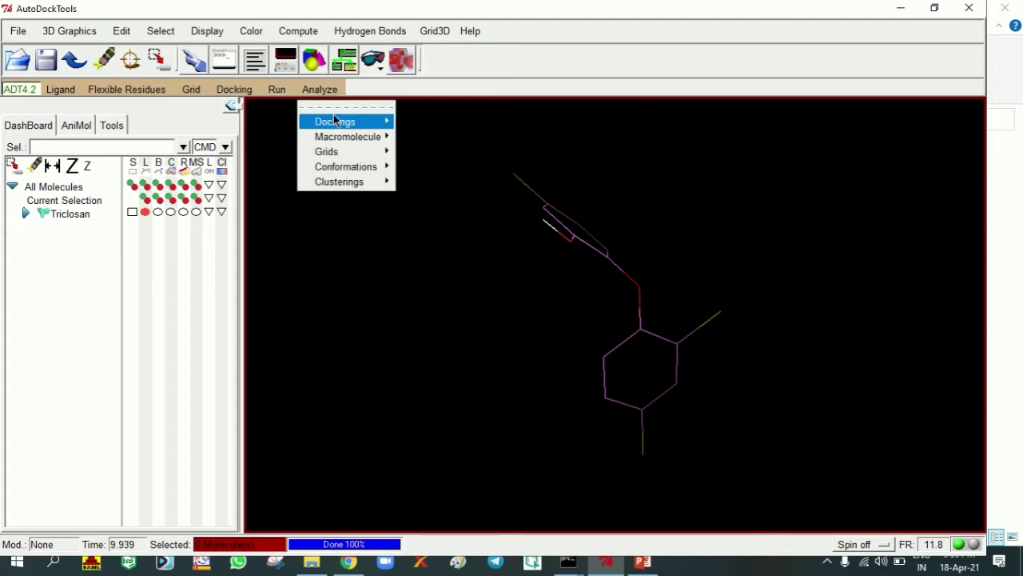
mouse_move(336, 128)
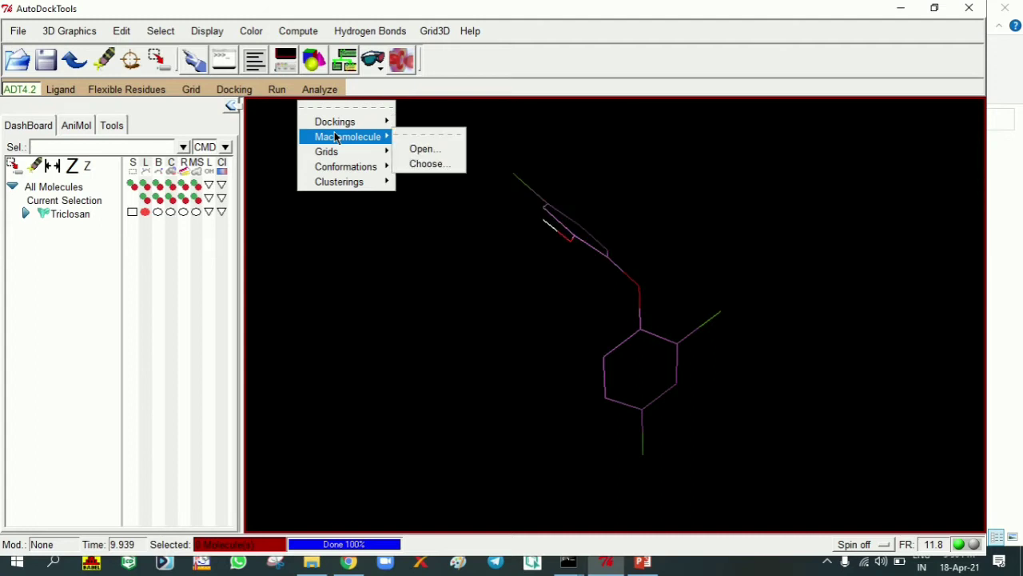
click(453, 151)
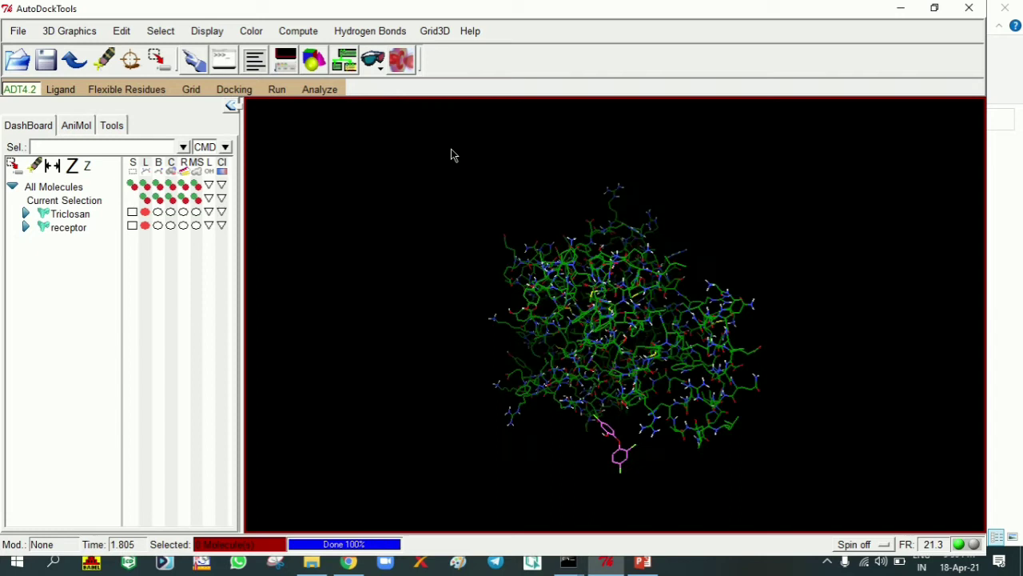
Load the listed receptor grid map via Analyze > Grids, then close the grid window
click(321, 90)
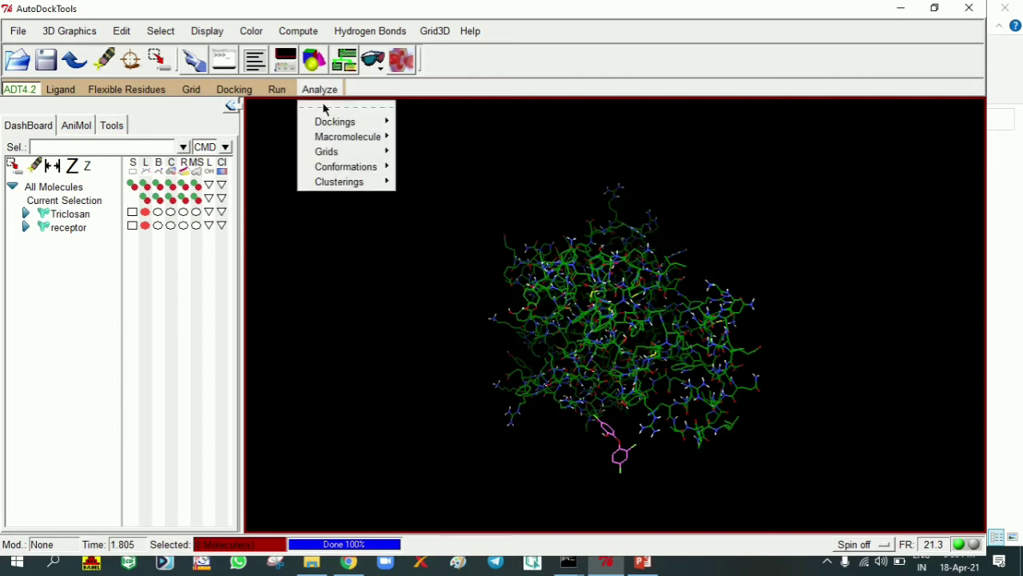
mouse_move(327, 153)
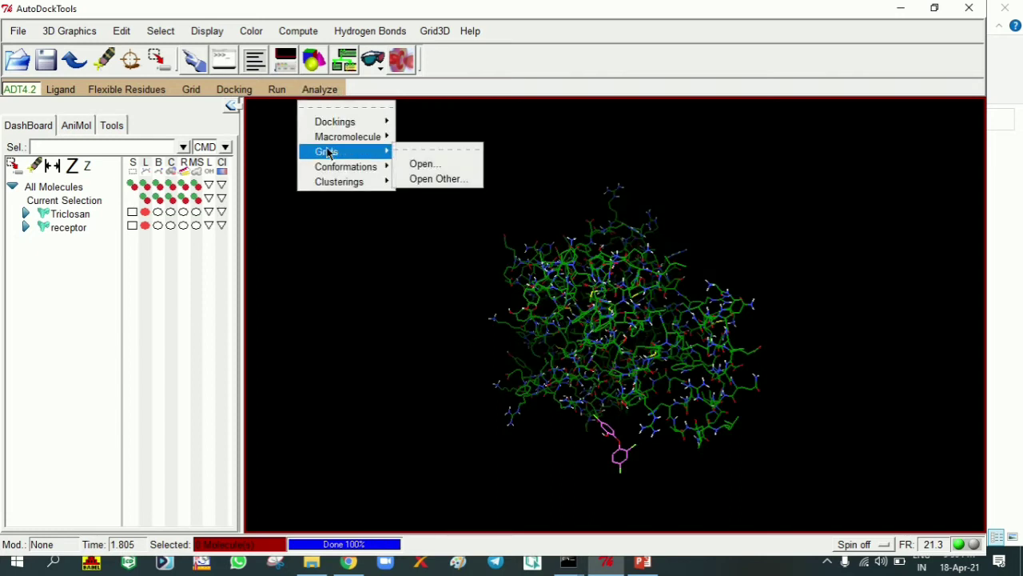
click(439, 168)
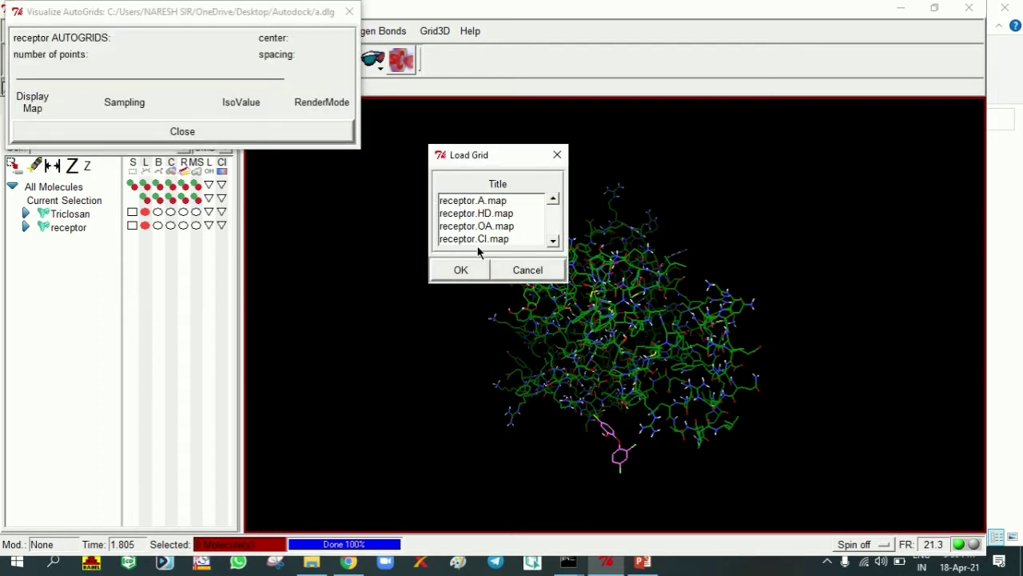
click(461, 269)
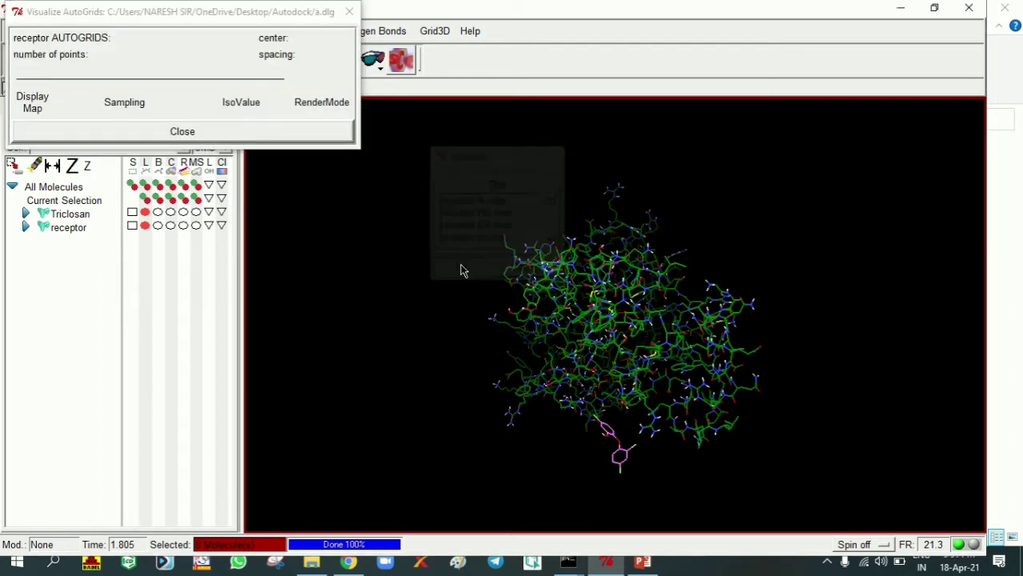
click(240, 134)
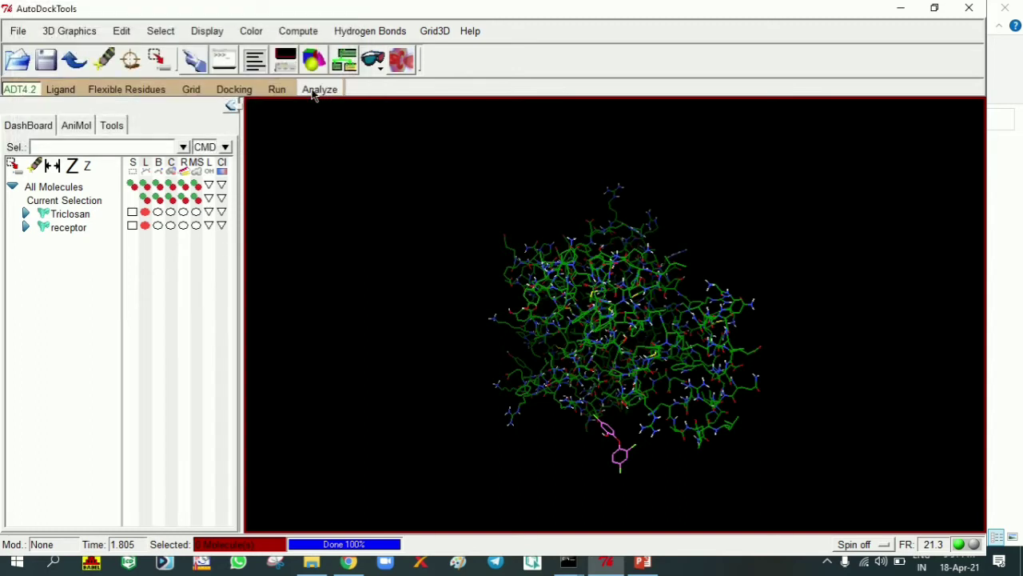
View Triclosan's conformation clustering histogram, then close it
click(316, 90)
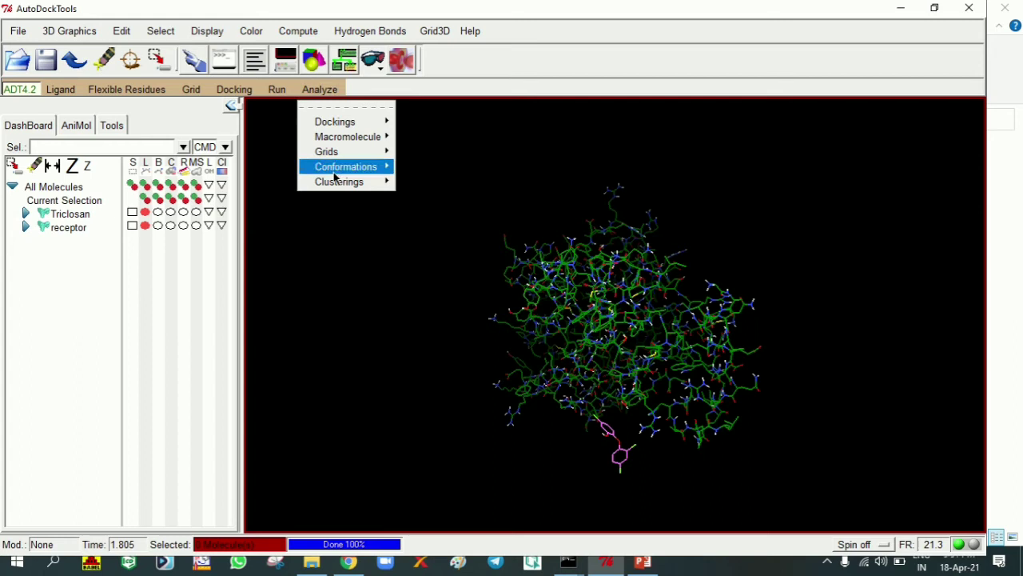
mouse_move(338, 185)
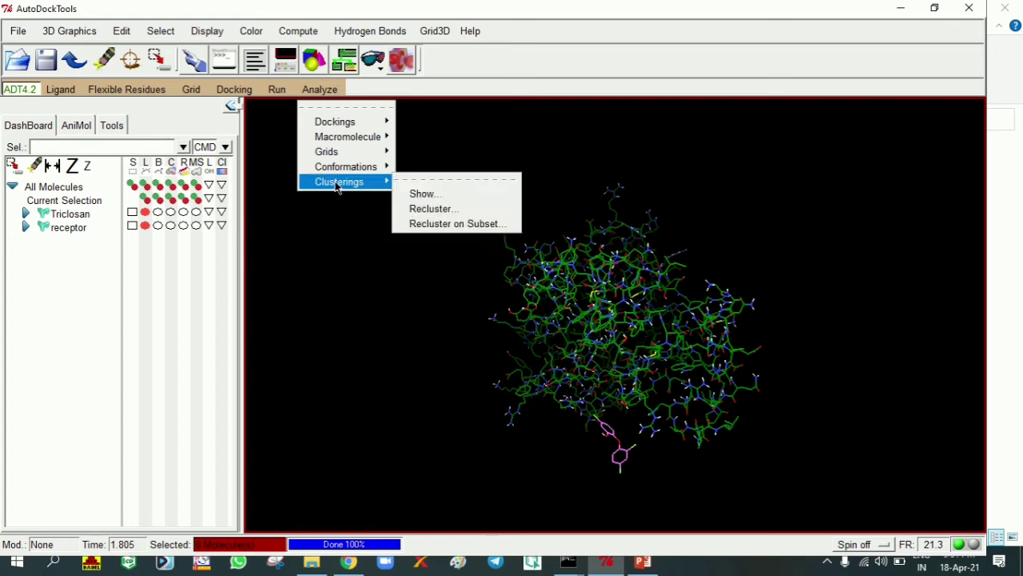
click(410, 194)
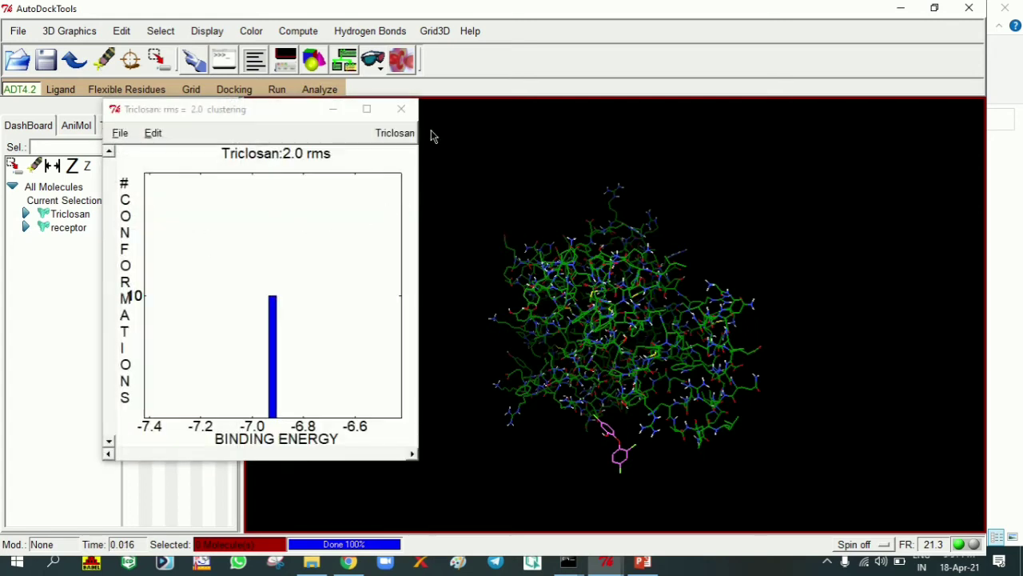
click(404, 109)
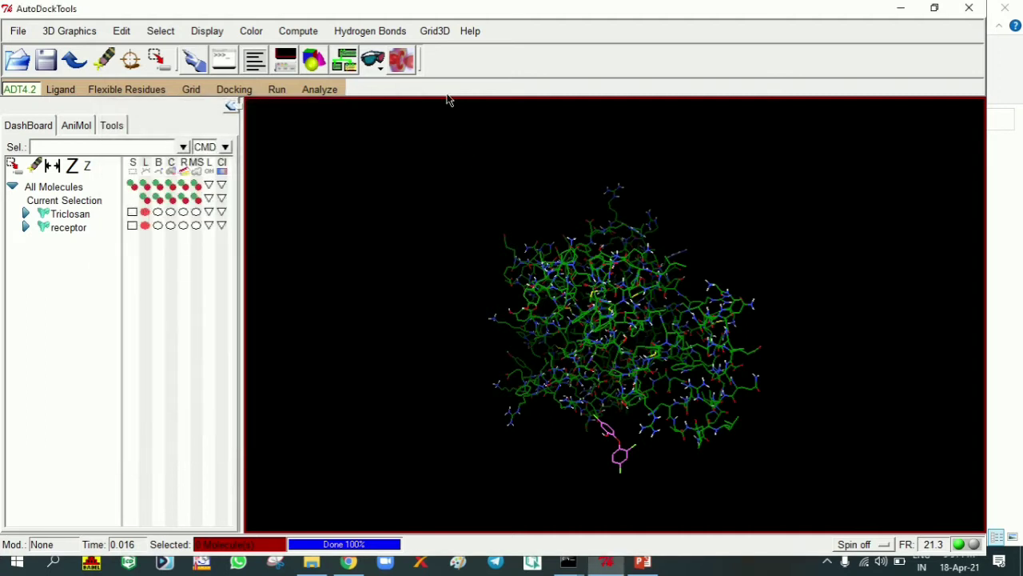
Play Triclosan's conformations ranked by energy and move the player into the viewer area
click(319, 92)
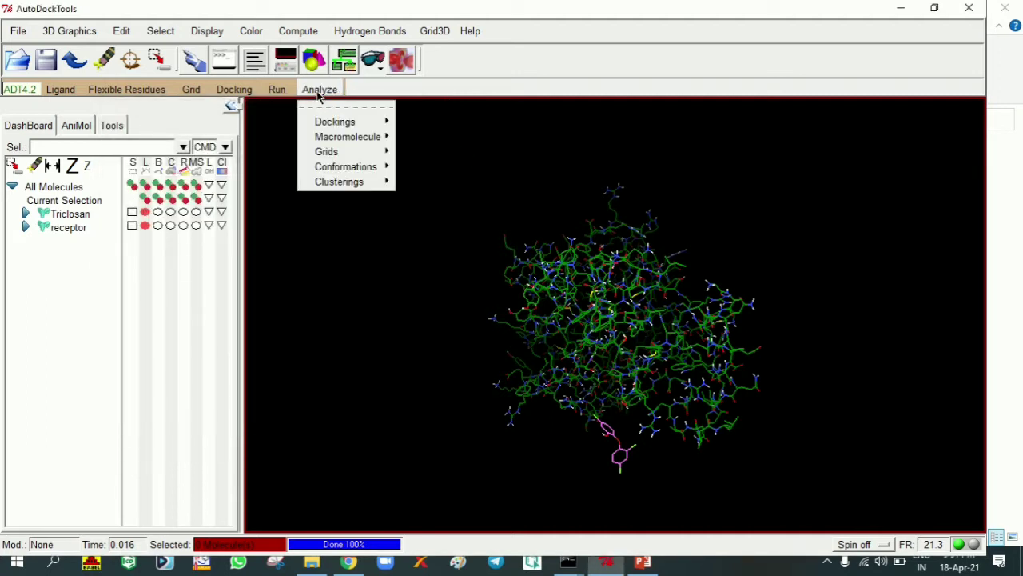
mouse_move(343, 166)
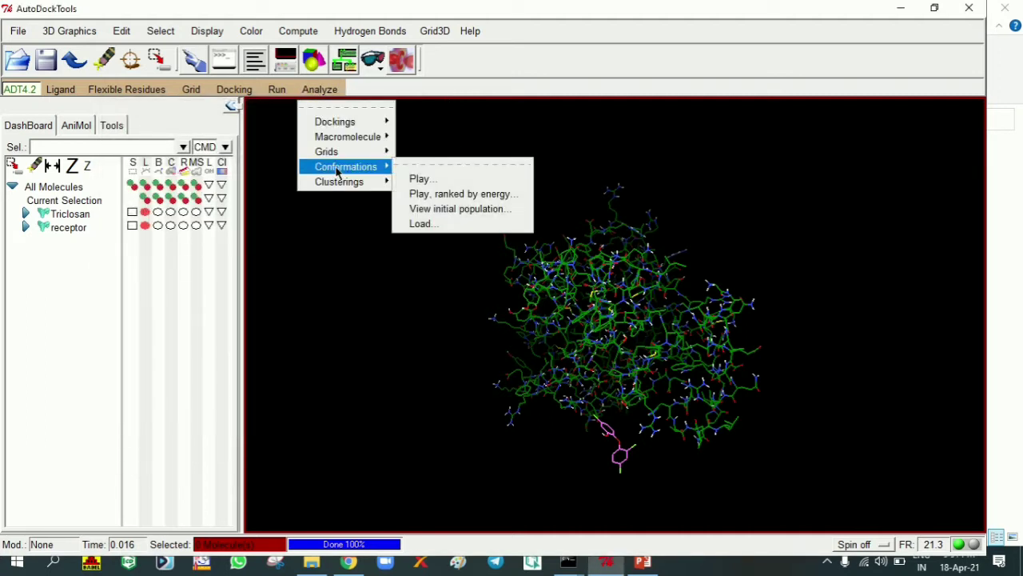
click(441, 194)
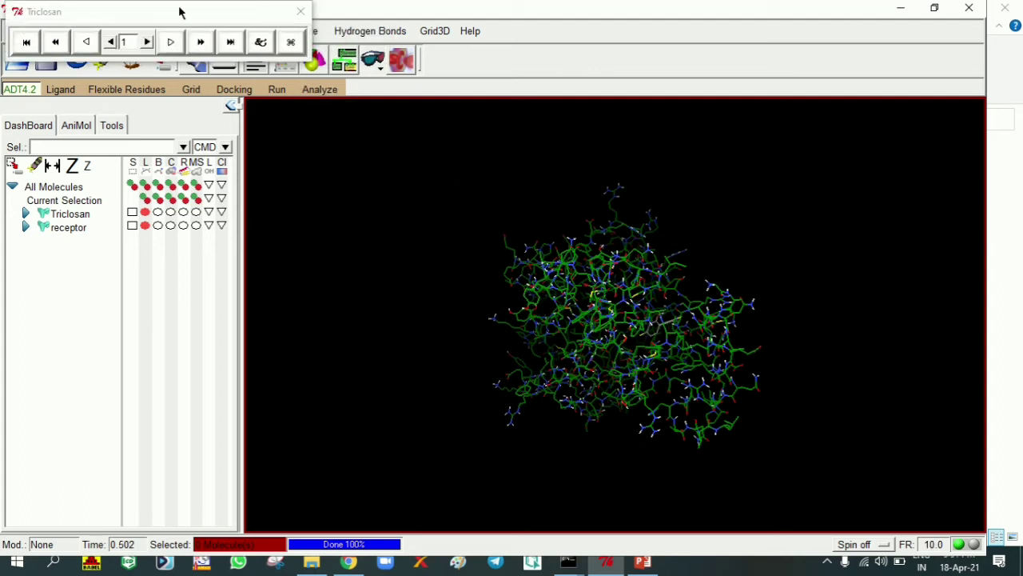
drag(189, 11, 424, 118)
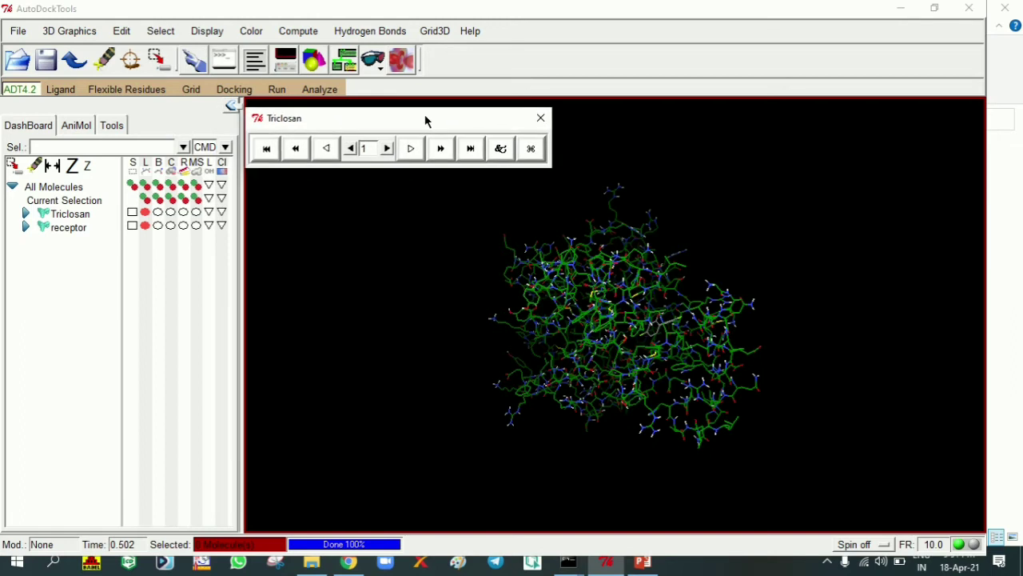
In the play options, enable Show Info and Build H-bonds for the current conformation
click(499, 148)
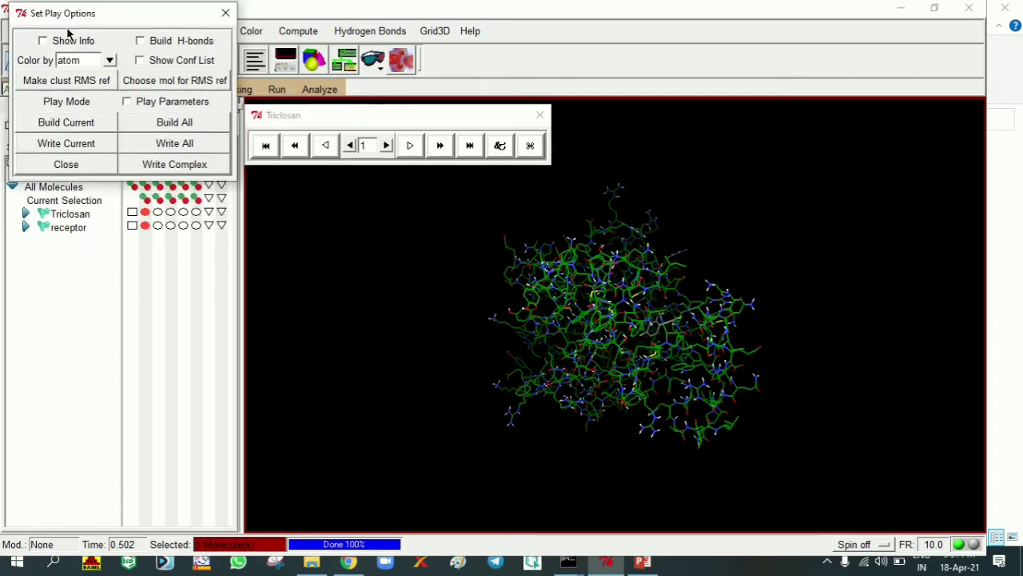
drag(49, 24, 289, 201)
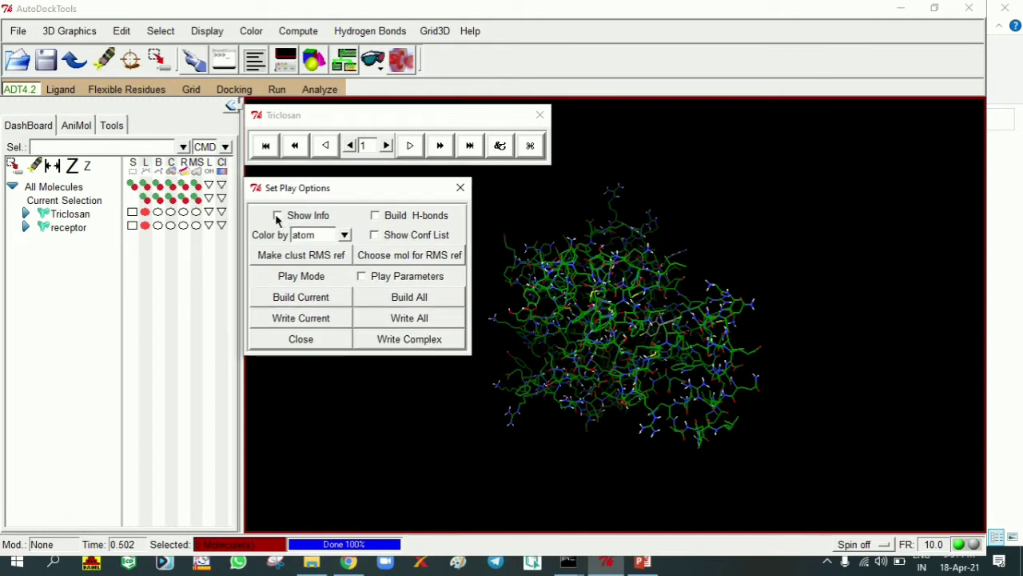
click(278, 216)
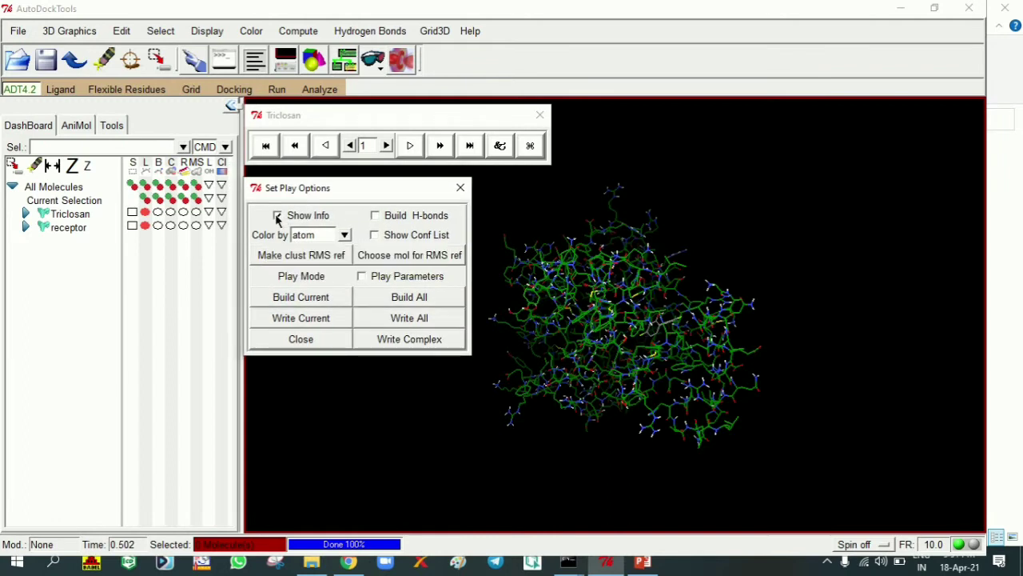
click(375, 215)
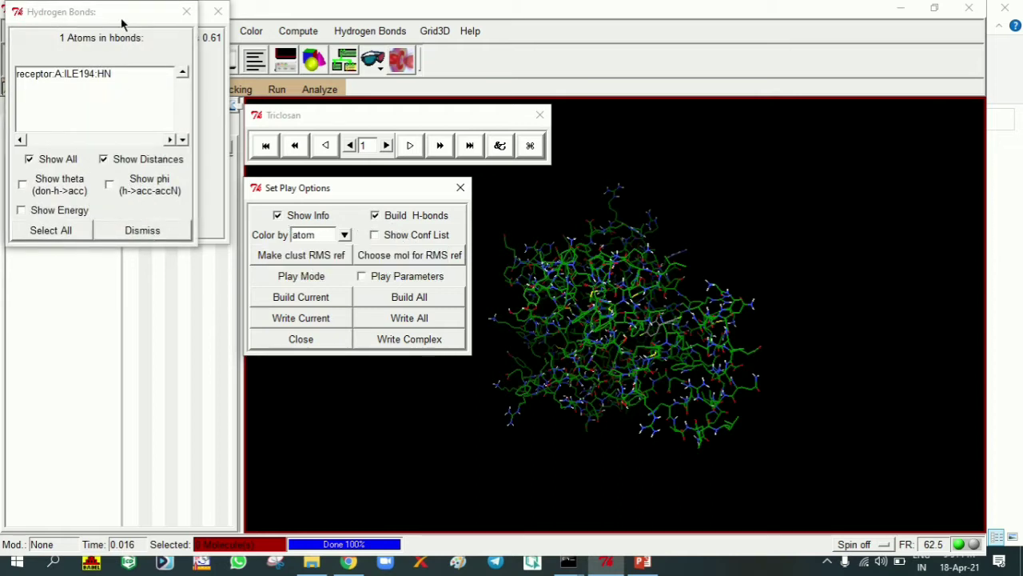
Move the Hydrogen Bonds list aside and bring up Conformation 1's info (binding energy -6.92, Ki 8.45 uM)
drag(121, 22, 173, 284)
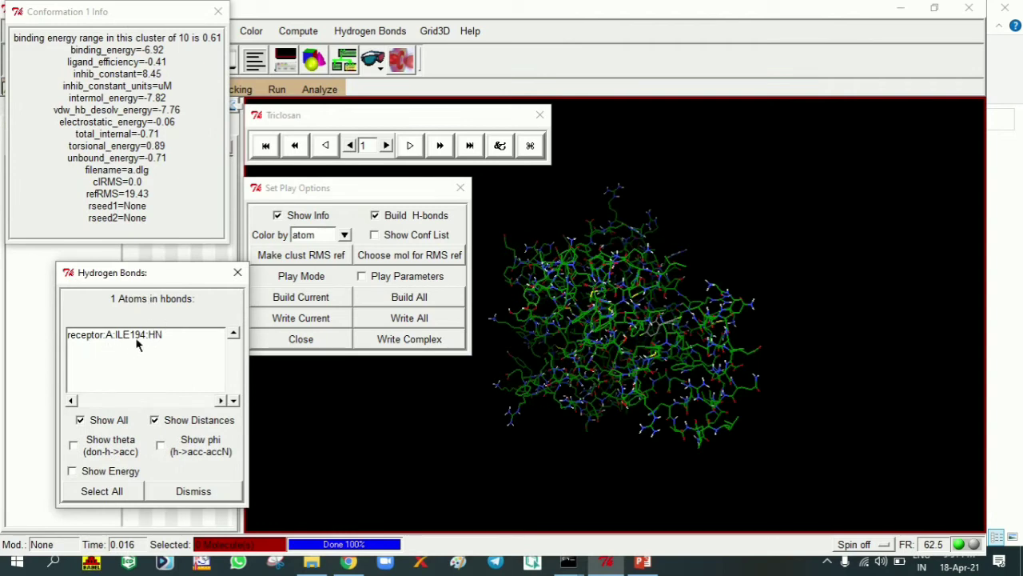
drag(87, 12, 88, 16)
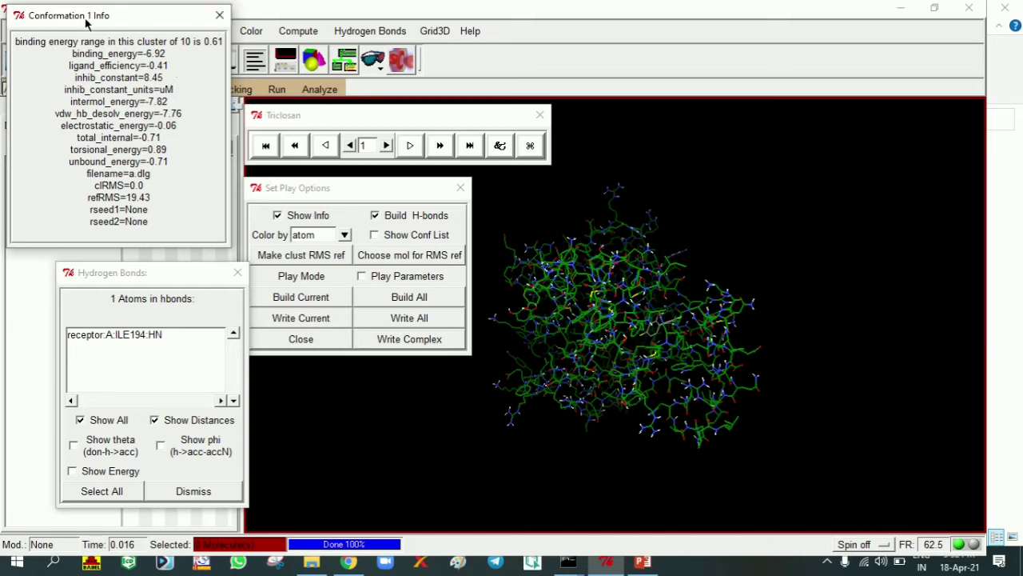
Close the Conformation 1 info and H-bond list, step to conformation 2, and turn off H-bond building
click(219, 16)
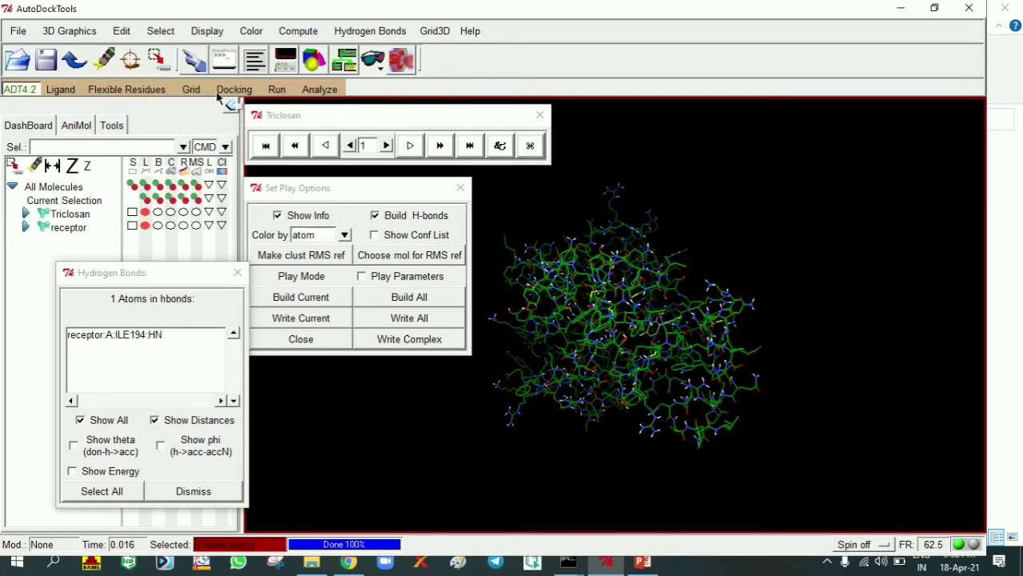
click(238, 272)
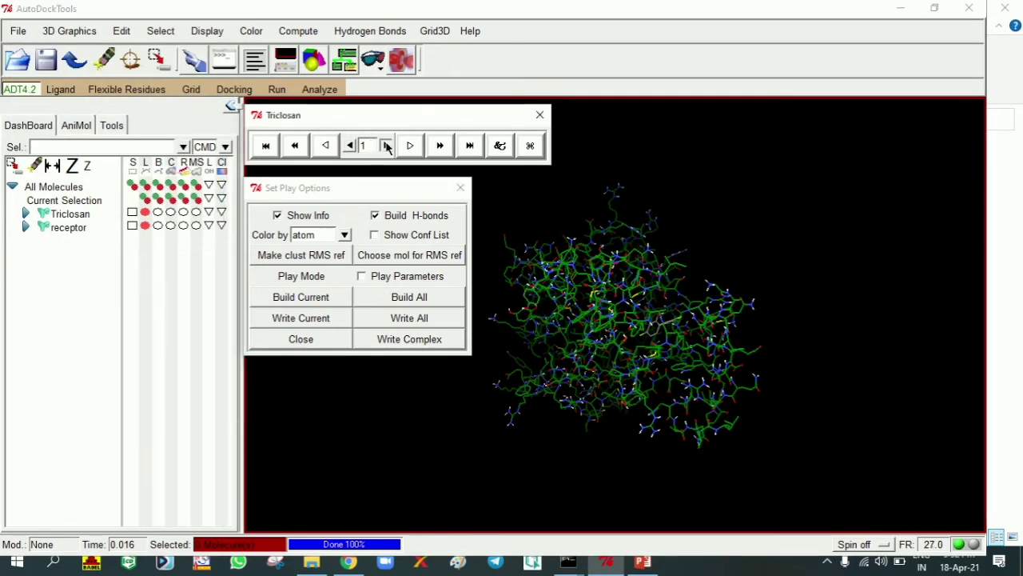
click(387, 145)
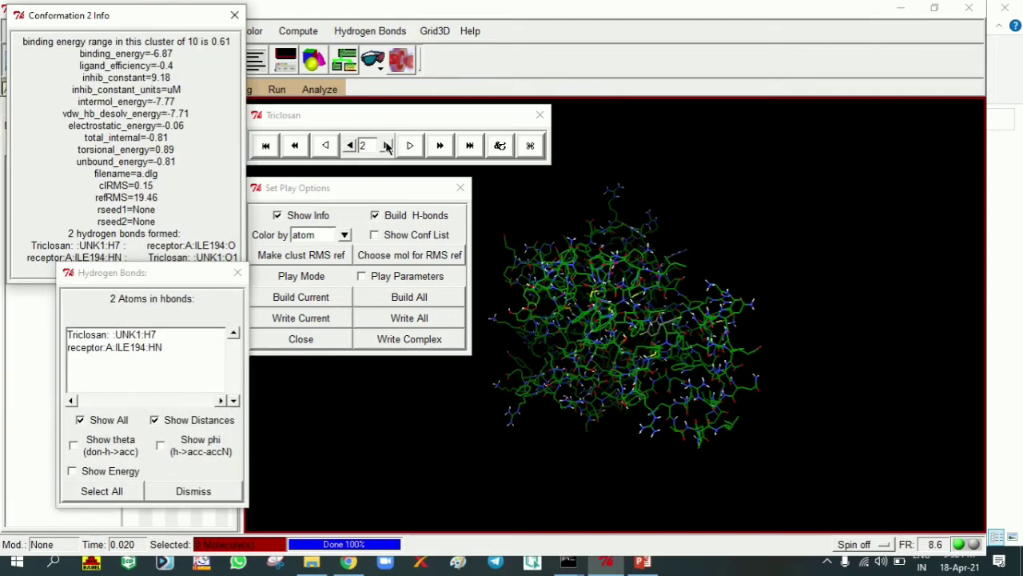
click(375, 217)
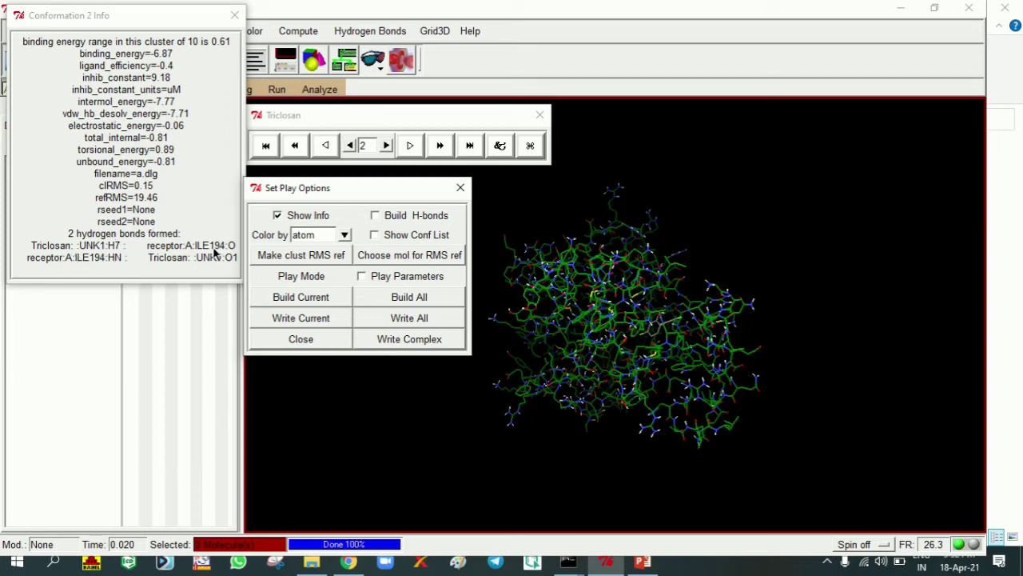
Step through Triclosan conformations 3 to 10 in the player
click(386, 146)
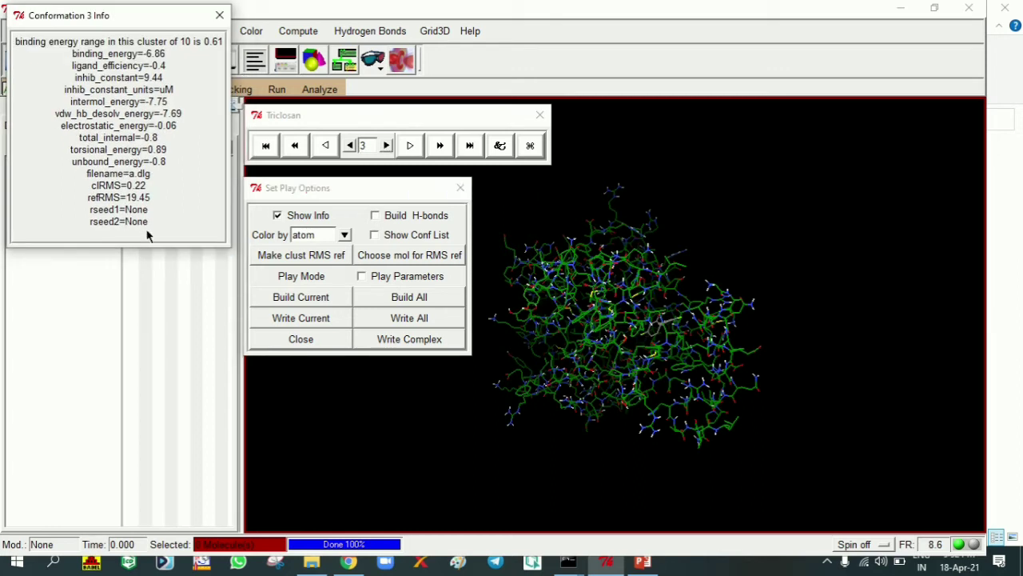
click(386, 145)
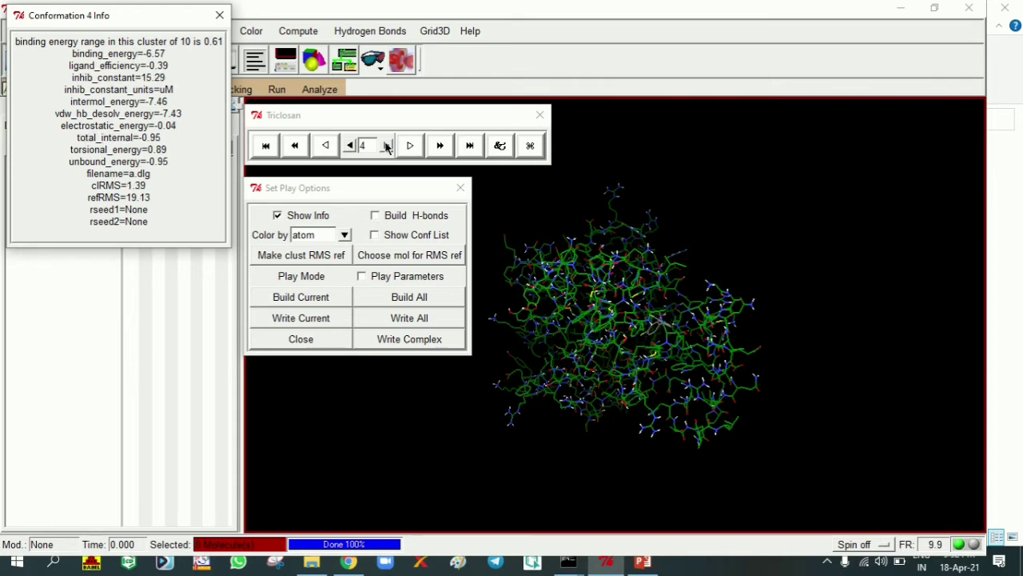
click(387, 146)
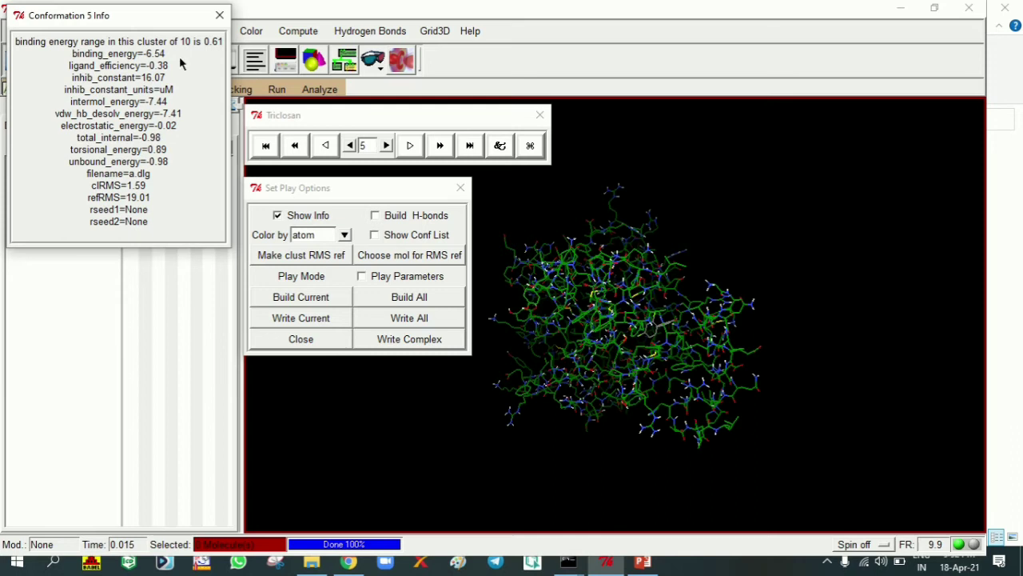
click(386, 146)
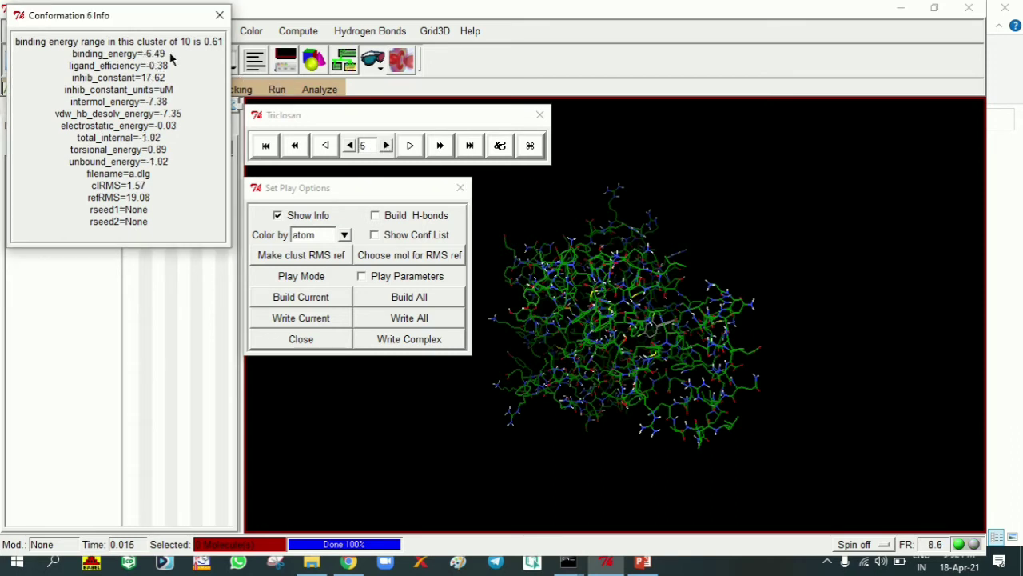
click(388, 146)
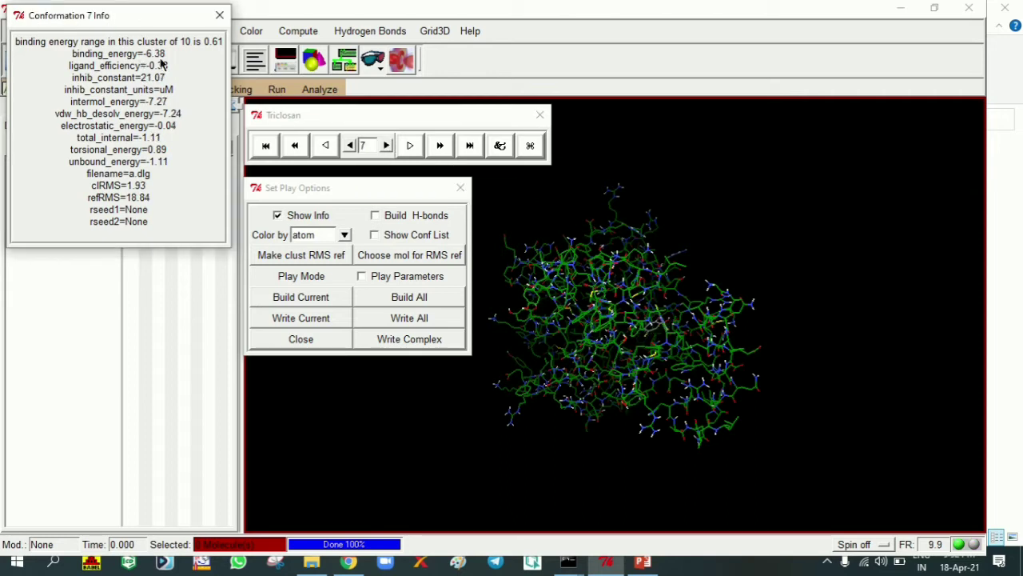
click(386, 146)
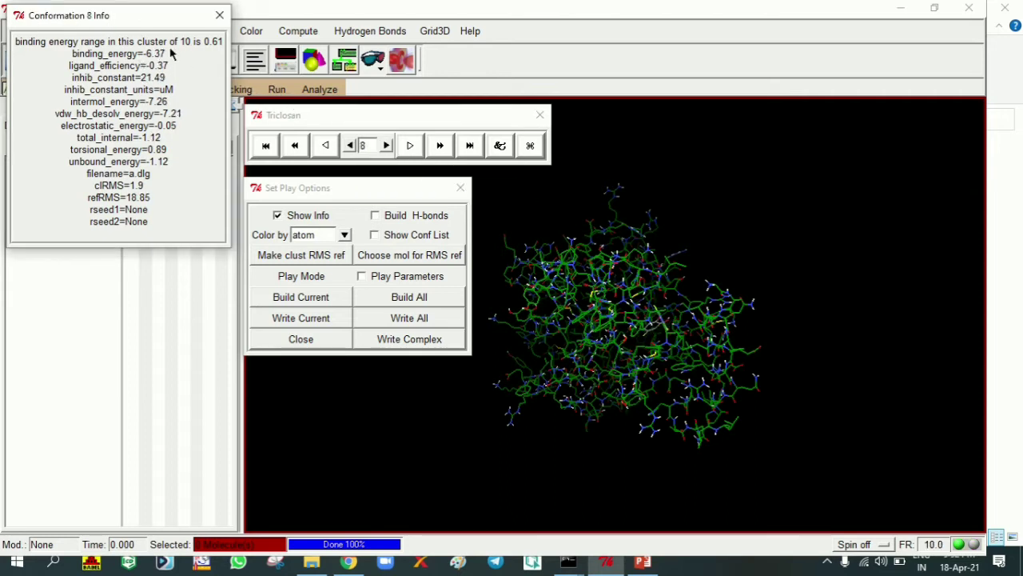
click(386, 146)
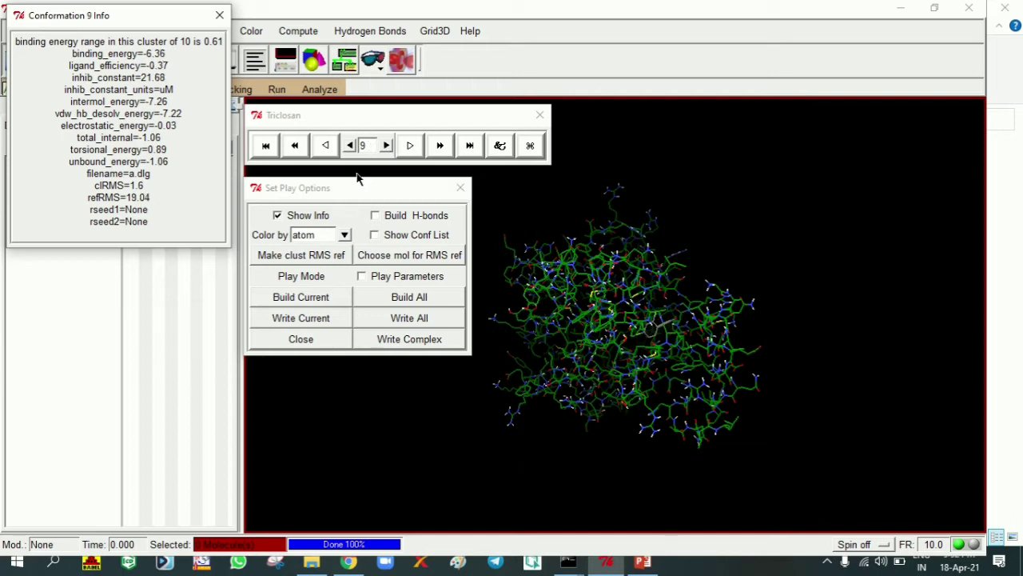
click(387, 148)
click(386, 148)
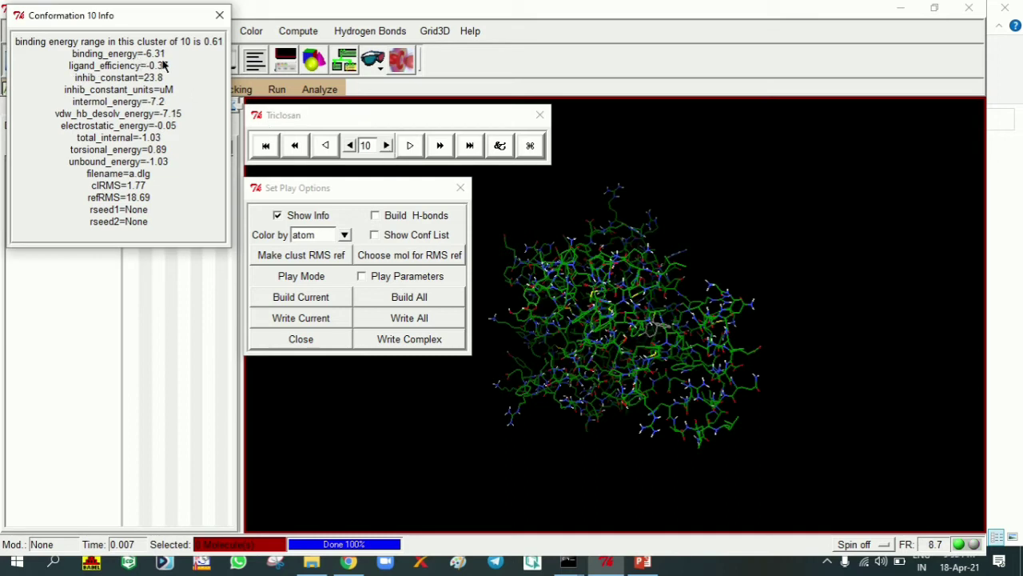
Step back through the conformations to land on conformation 2
click(353, 149)
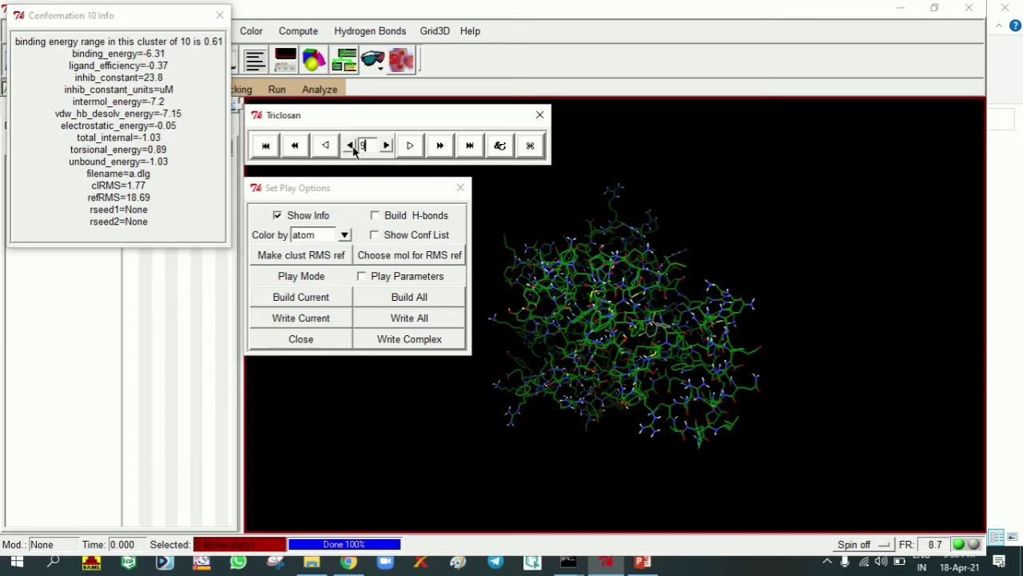
click(350, 146)
click(350, 146)
click(351, 145)
click(351, 145)
click(350, 145)
click(350, 146)
click(350, 145)
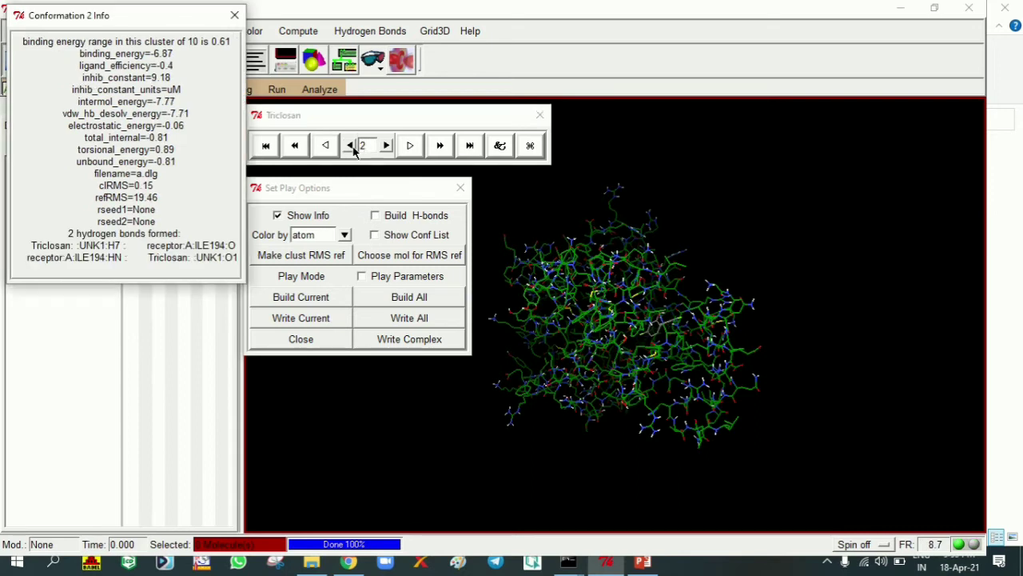
click(350, 146)
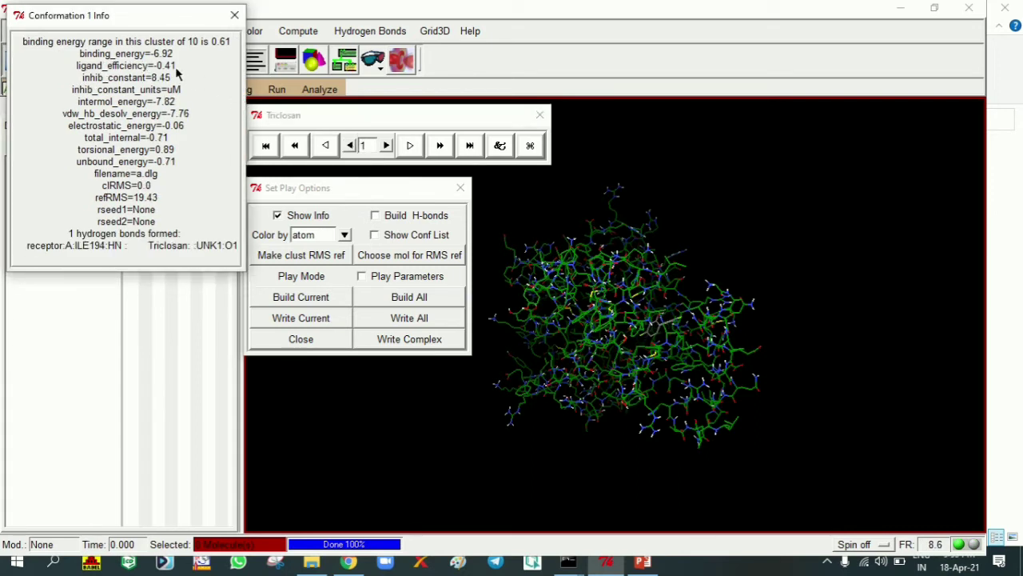
click(385, 146)
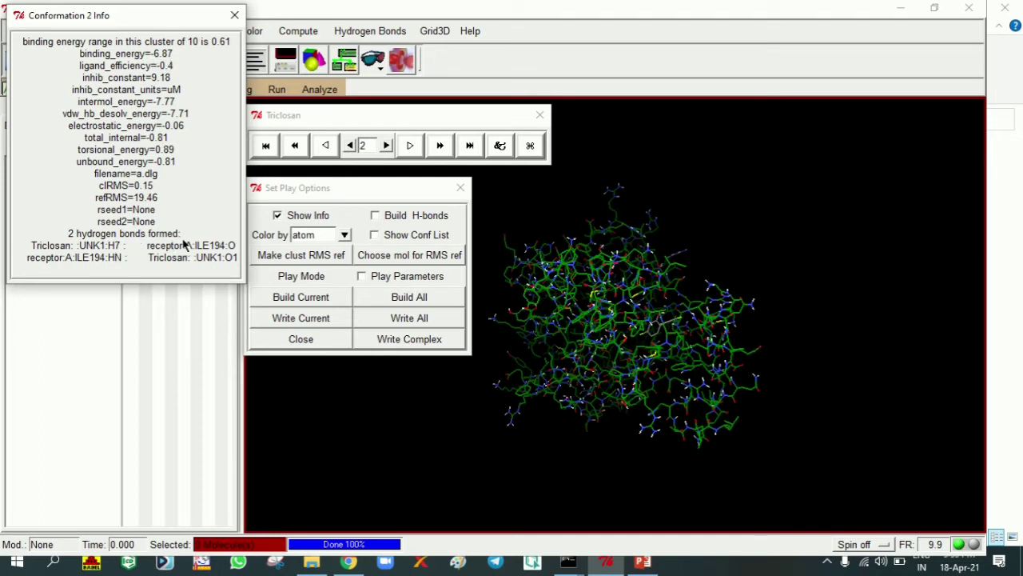
Return to conformation 1 and write the receptor–Triclosan complex as complex1.pdbqt
click(236, 17)
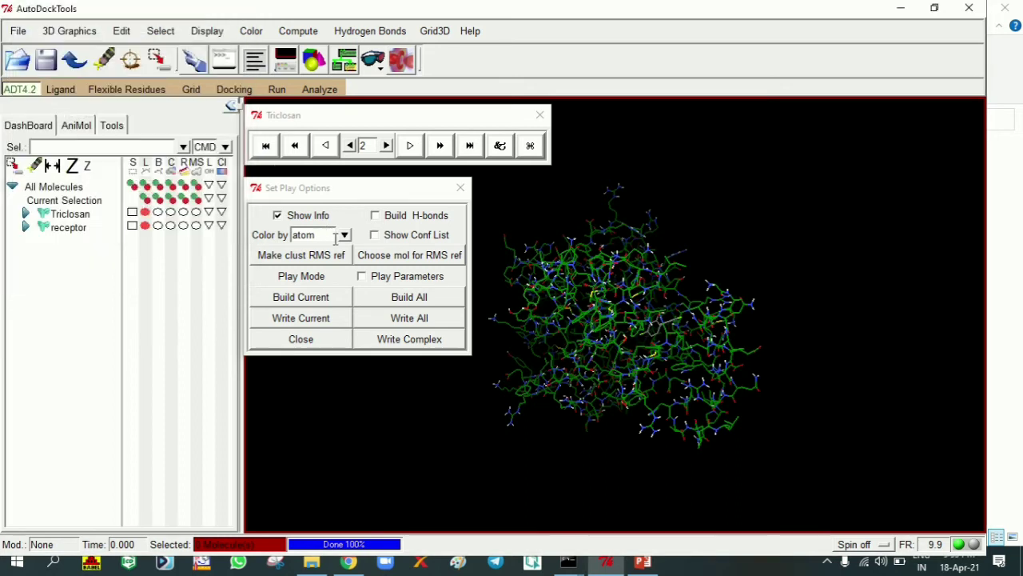
drag(382, 190, 386, 179)
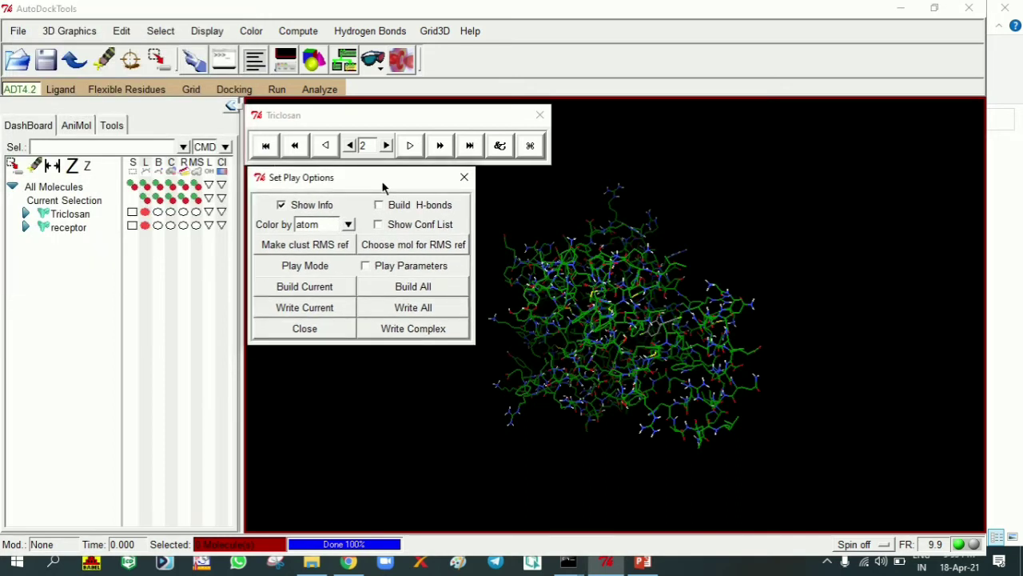
click(350, 144)
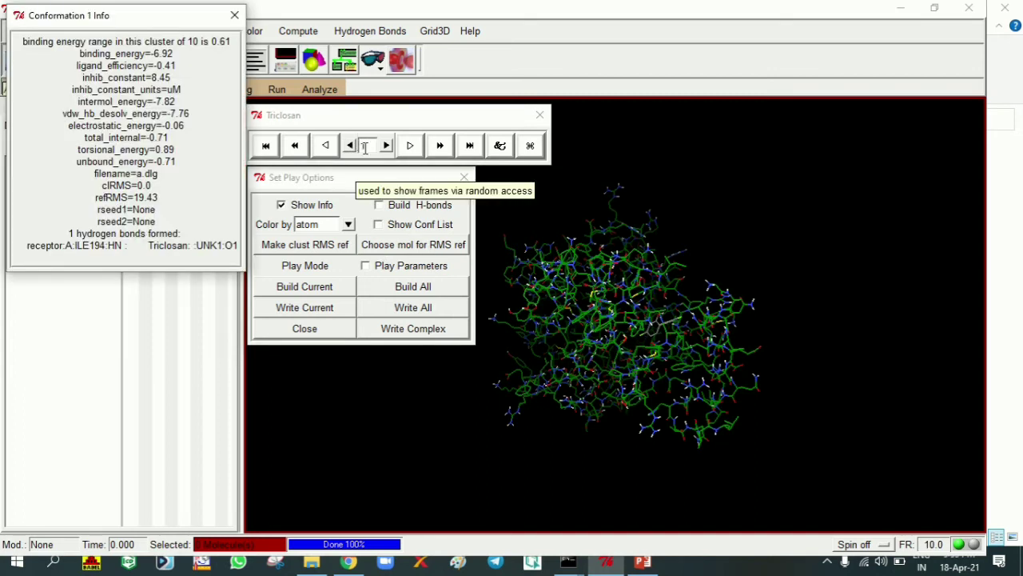
click(234, 15)
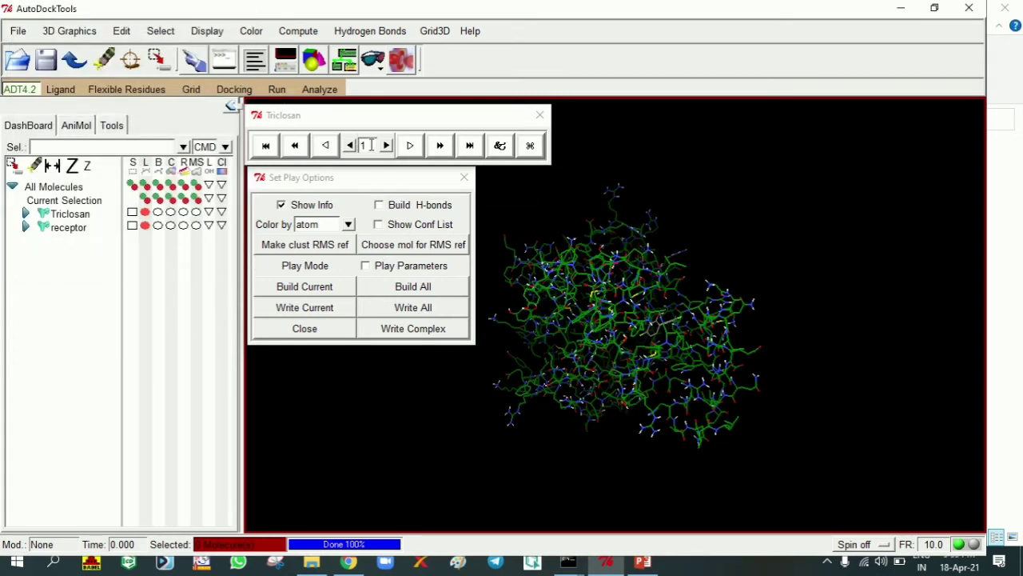
click(412, 329)
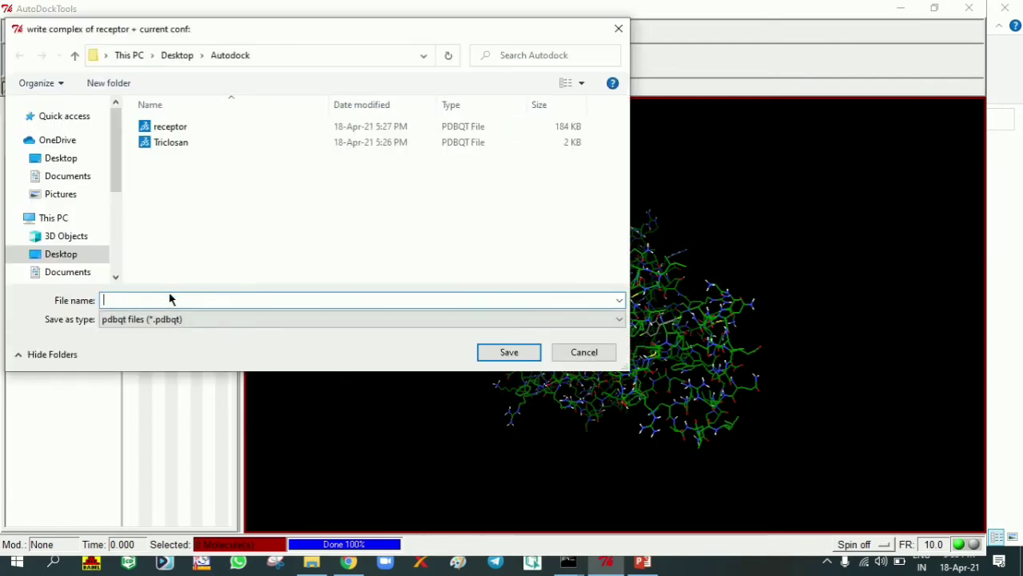
text(complex1.pdbqt)
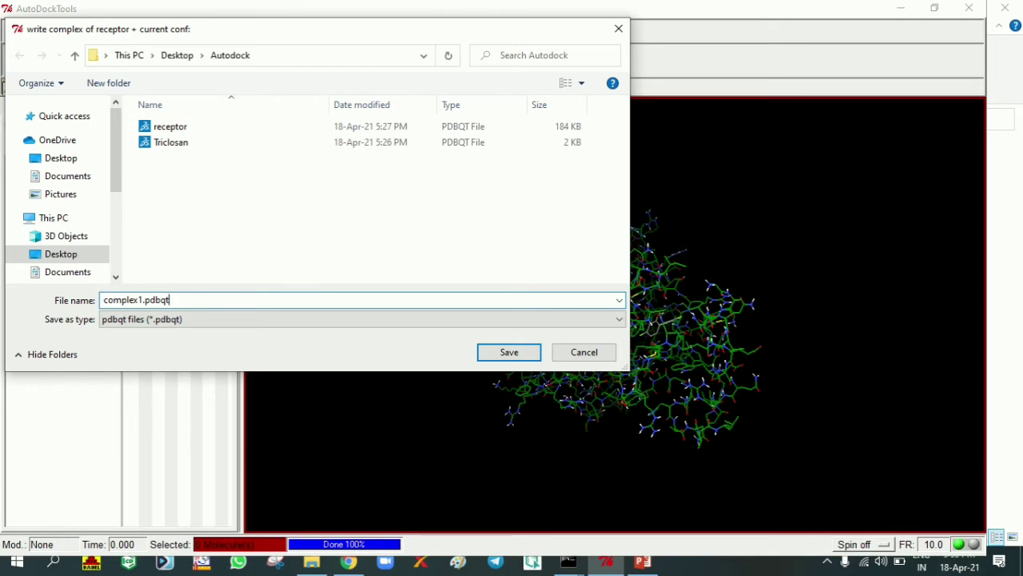
key(Return)
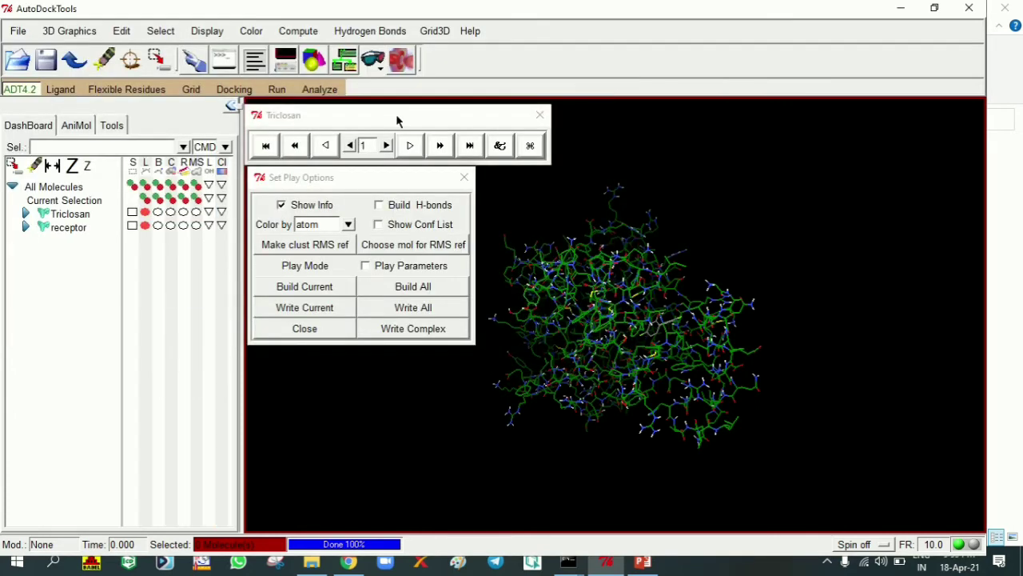
Advance to conformation 2 and write the receptor–Triclosan complex as complex2.pdbqt
click(387, 145)
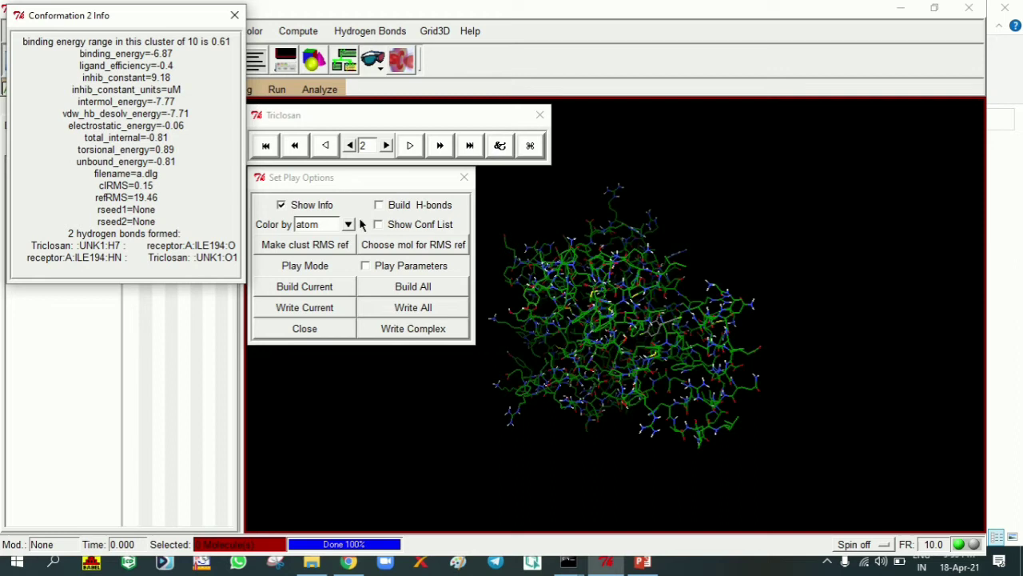
click(402, 329)
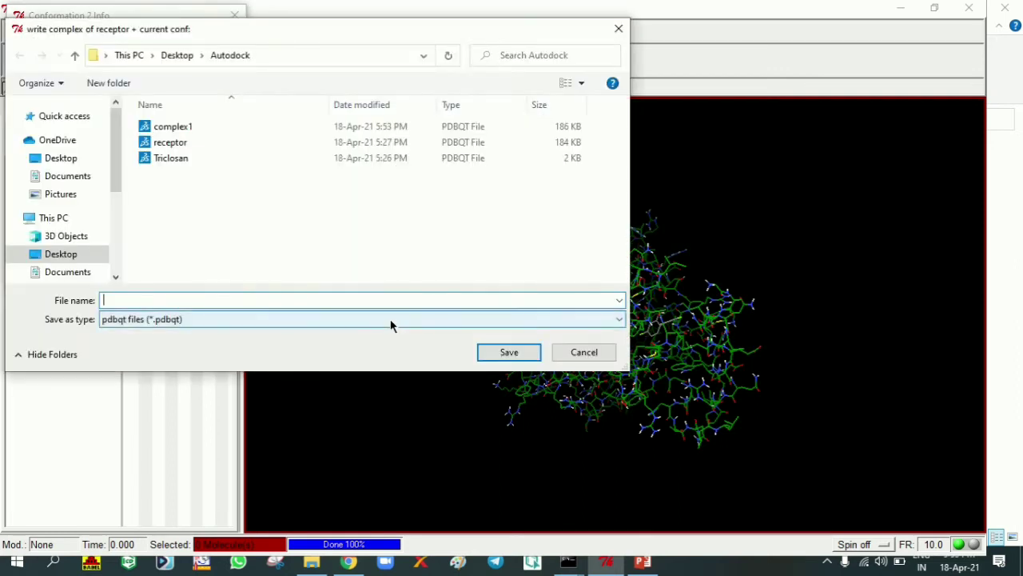
text(complex)
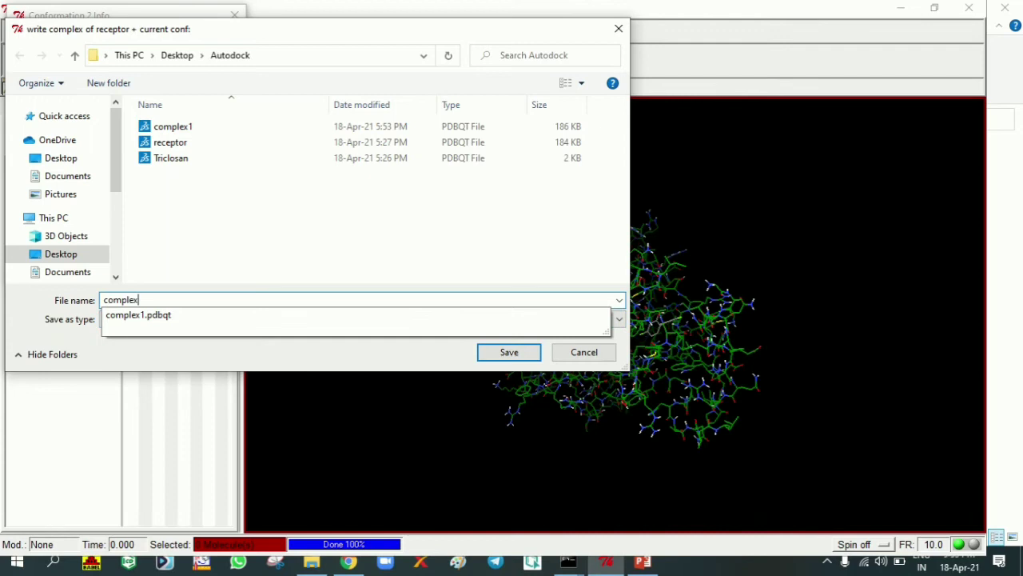
text(2.pdbqt)
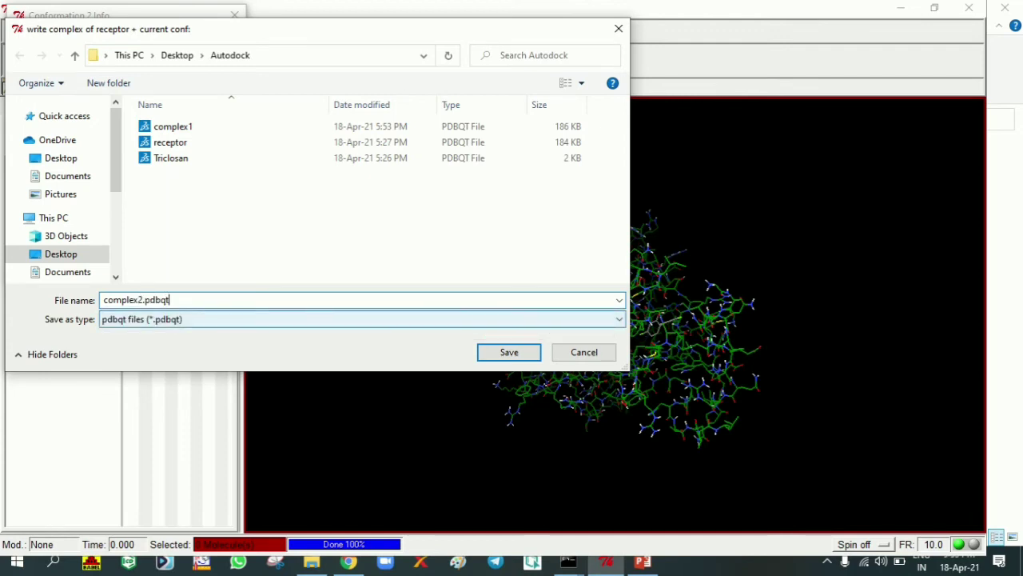
key(Return)
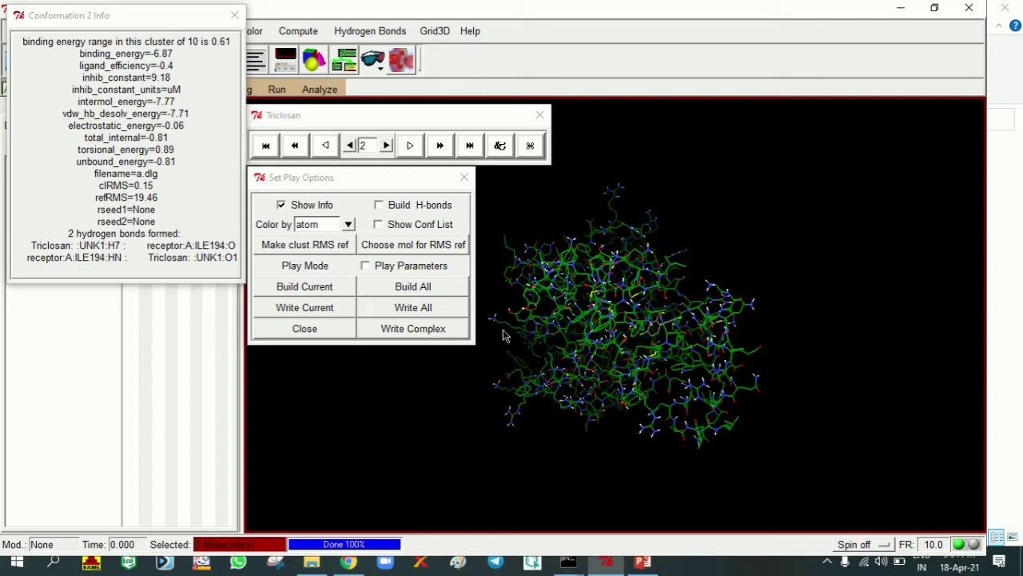
Close the Conformation 2 info, Triclosan player and Set Play Options windows
click(234, 15)
click(539, 115)
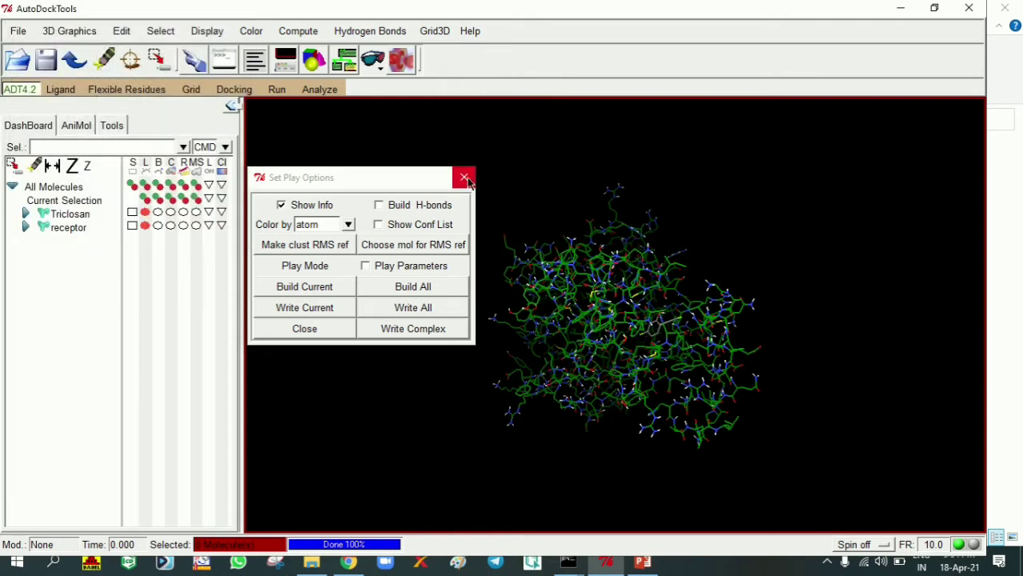
click(465, 176)
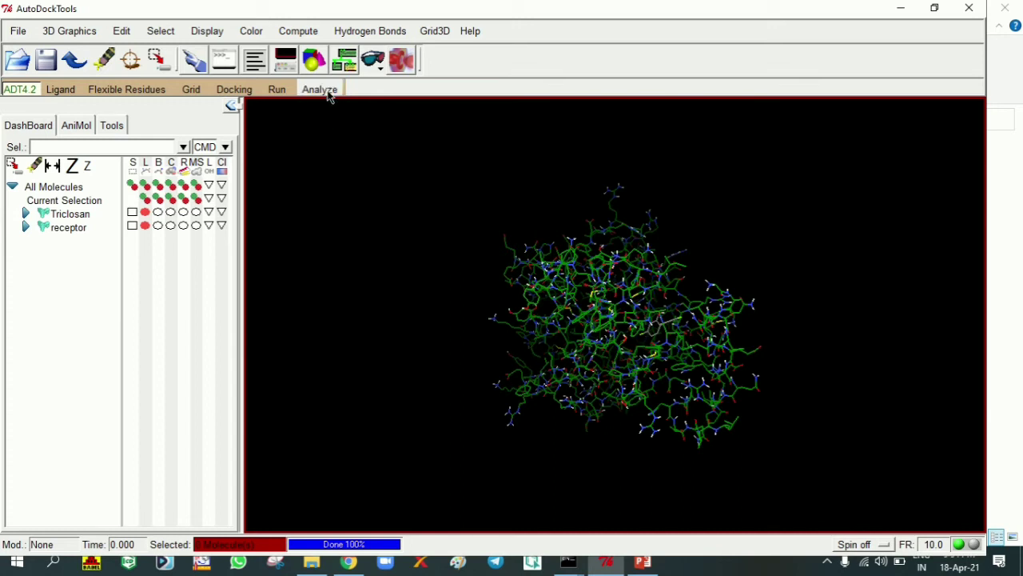
Show Triclosan's binding-site interactions and dismiss the hydrogen-bond spheres window
click(320, 90)
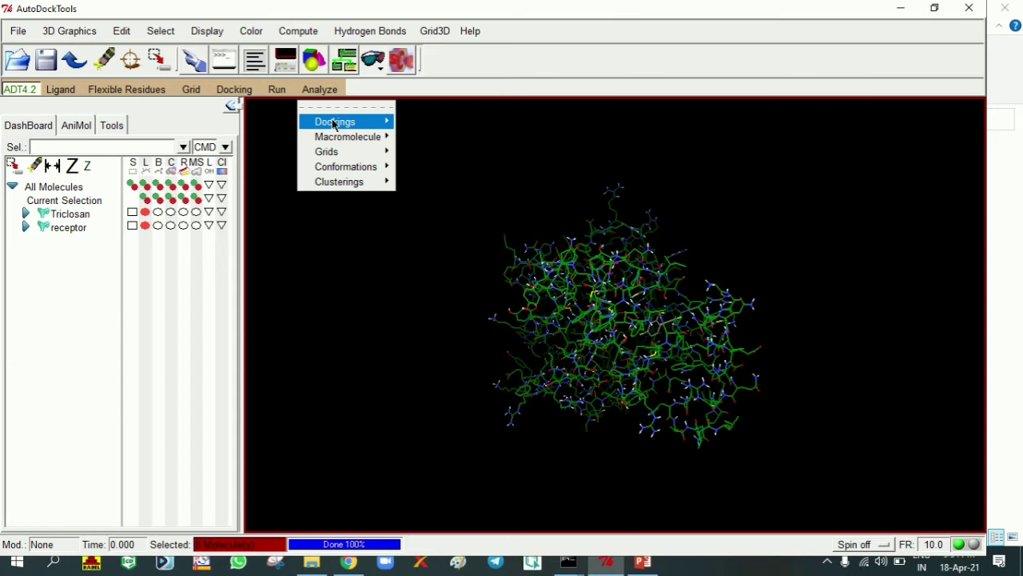
mouse_move(334, 124)
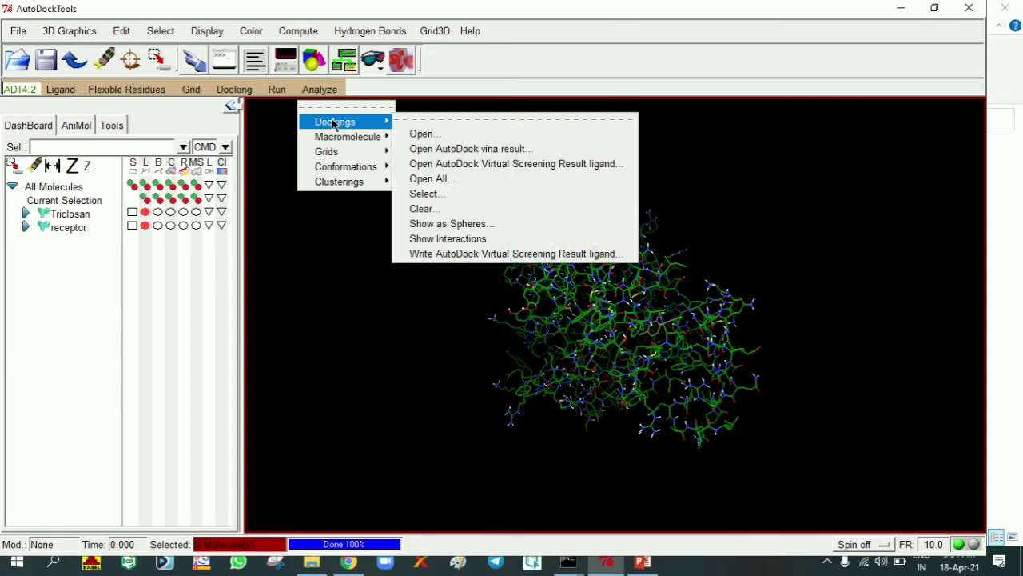
click(480, 239)
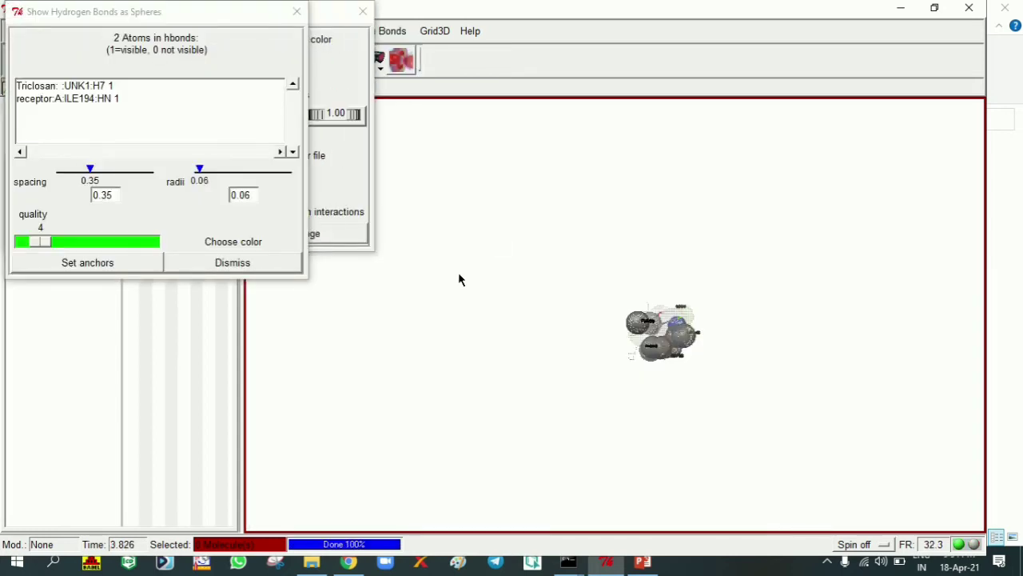
drag(197, 15, 201, 252)
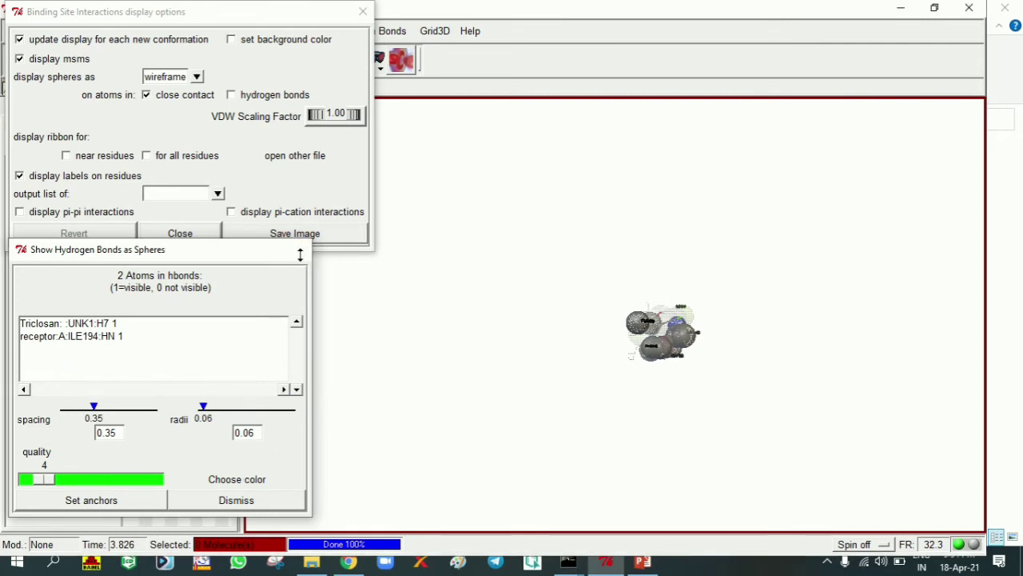
click(301, 248)
Also show spheres on hydrogen-bonding atoms, then close the interaction display options
scroll(505, 317, up, 5)
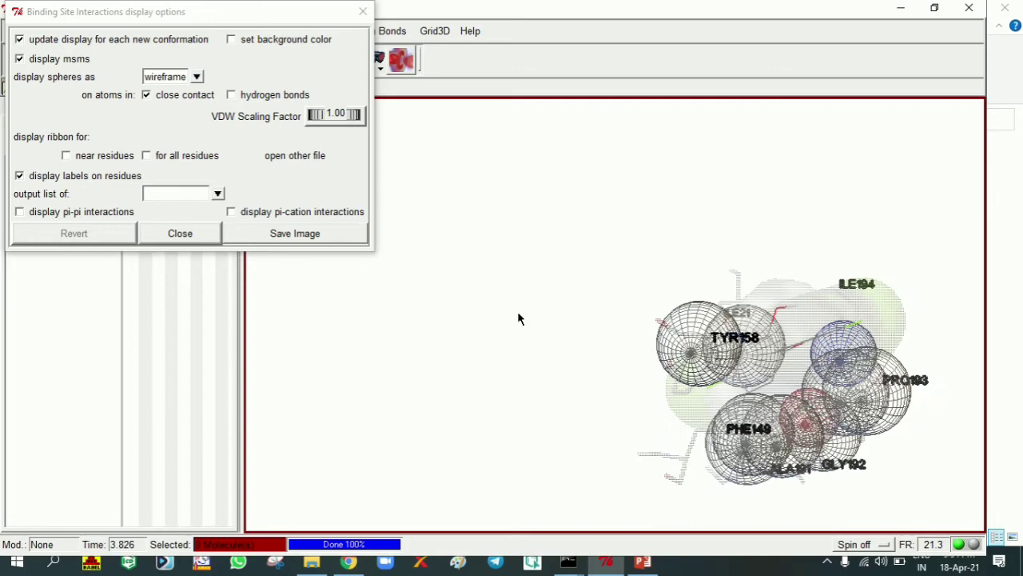
scroll(424, 232, down, 4)
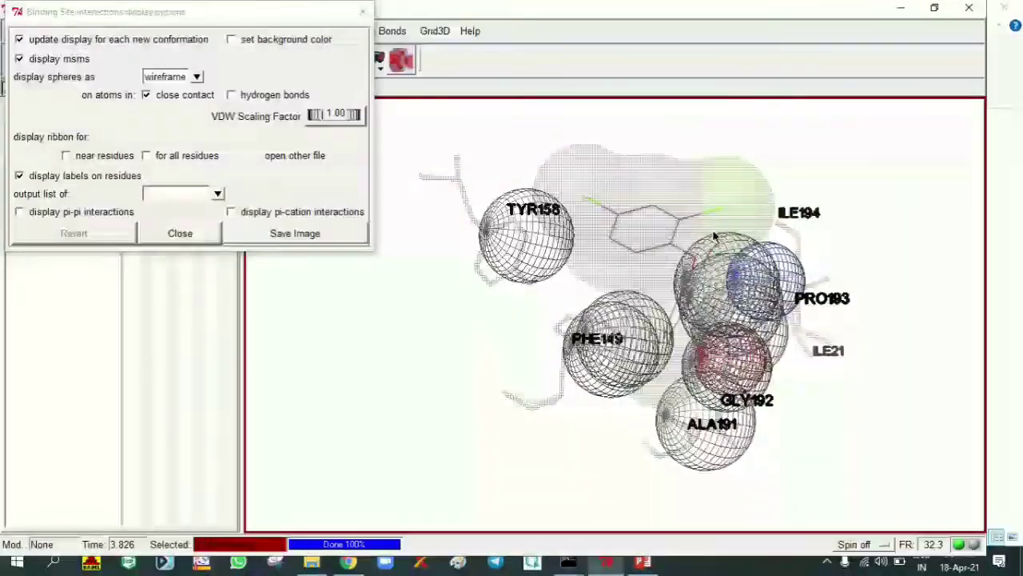
click(231, 95)
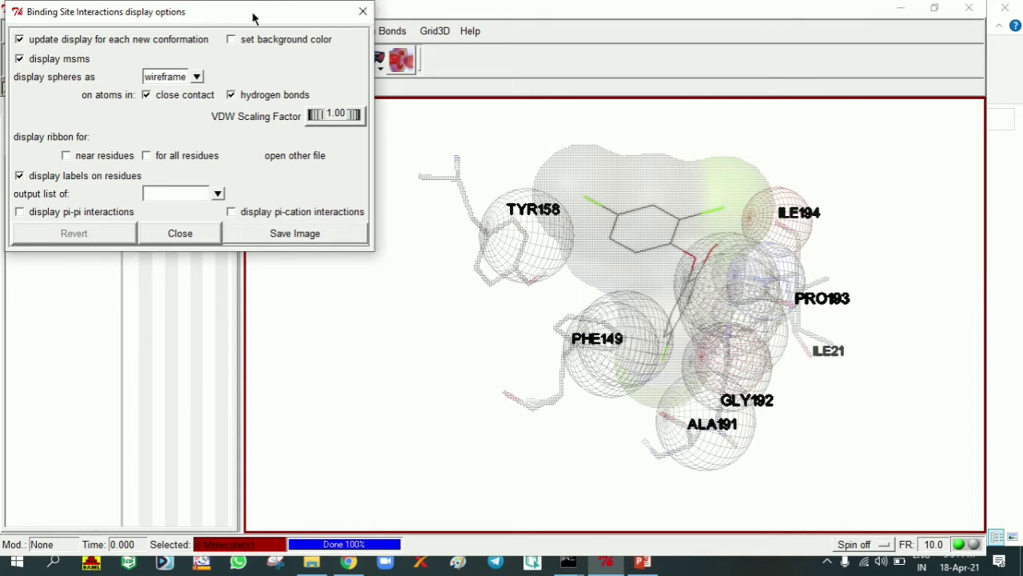
drag(253, 17, 261, 44)
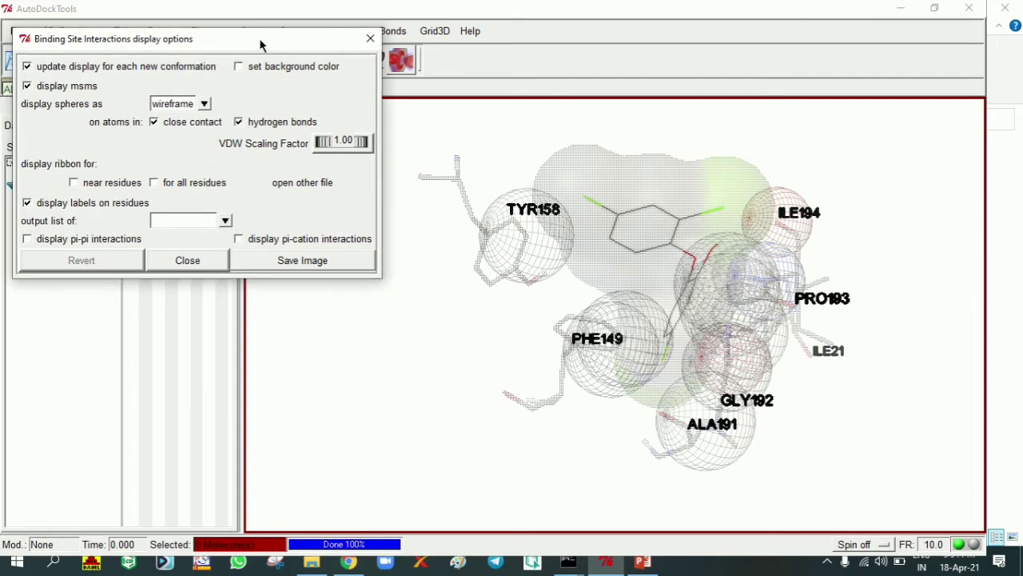
click(370, 38)
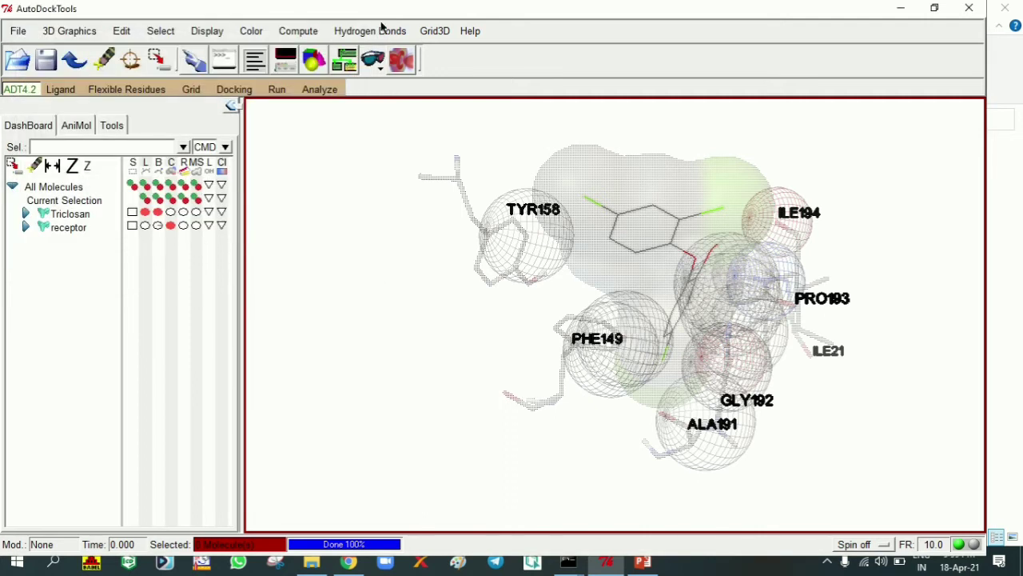
Open complex1.pdbqt from the Autodock folder in Discovery Studio Visualizer
click(406, 18)
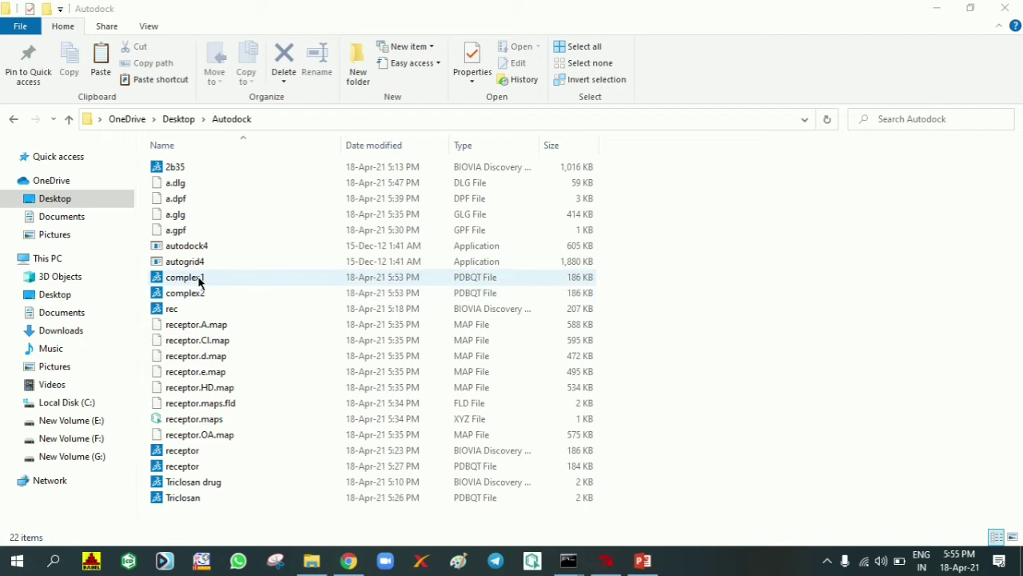
click(199, 280)
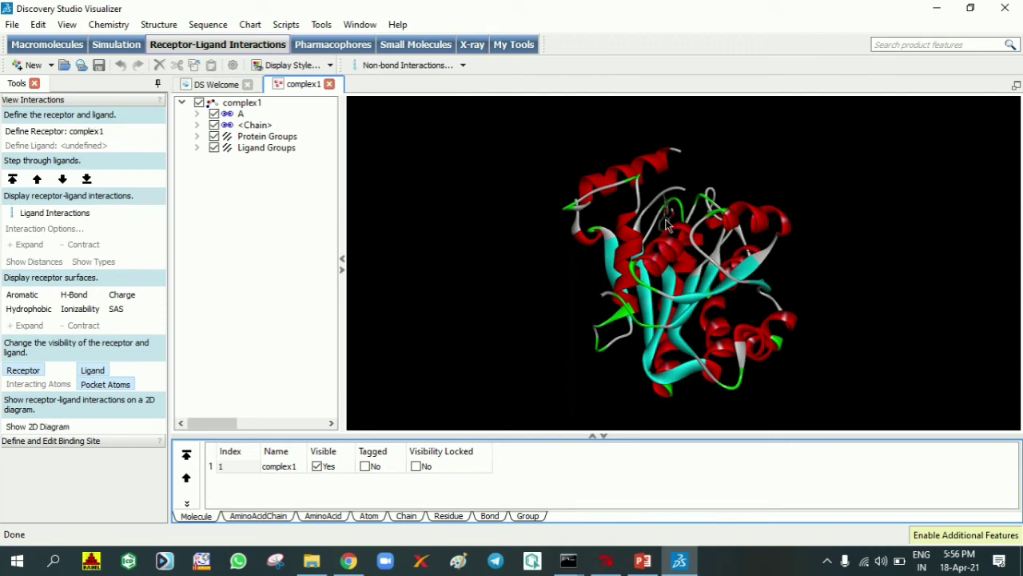
Display complex1's ligand interactions in 3D via Non-bond Interactions, then generate its 2D diagram
click(572, 223)
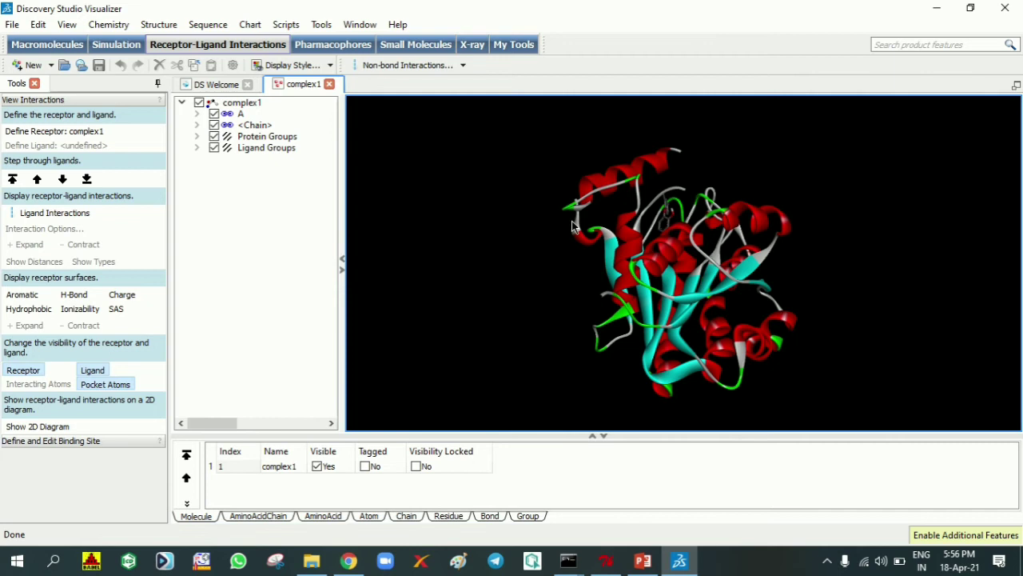
right_drag(715, 159, 552, 318)
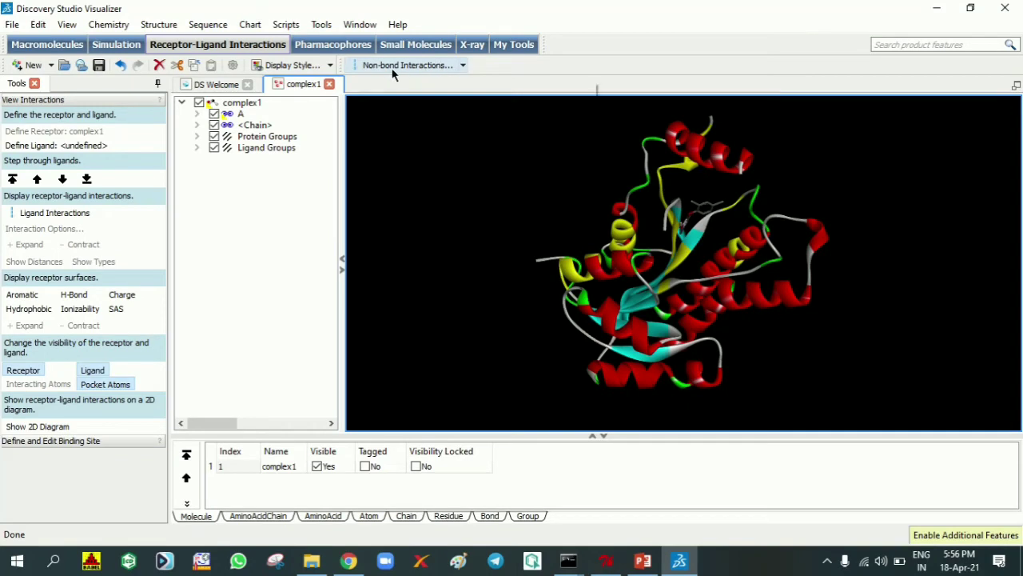
click(463, 64)
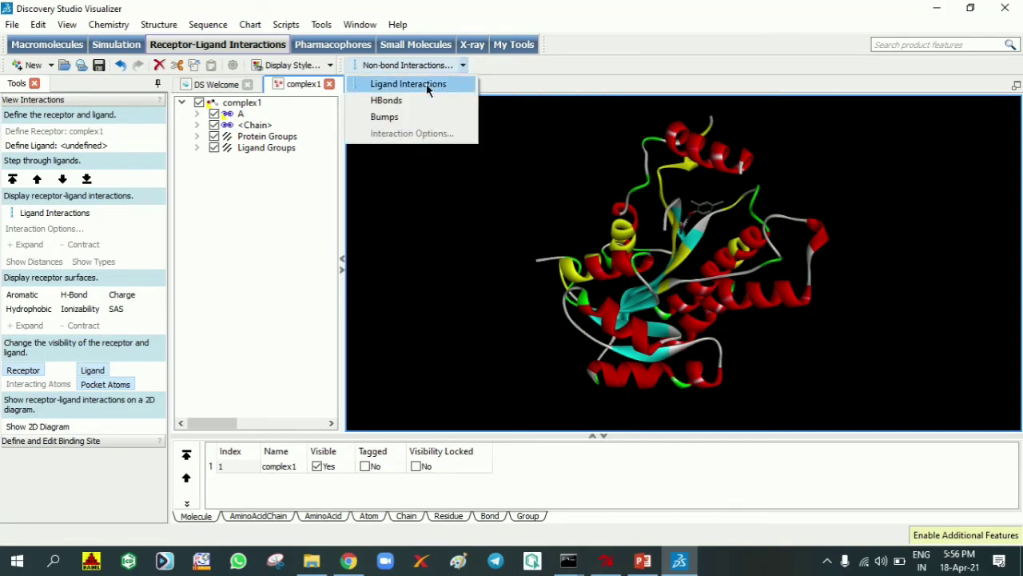
click(405, 85)
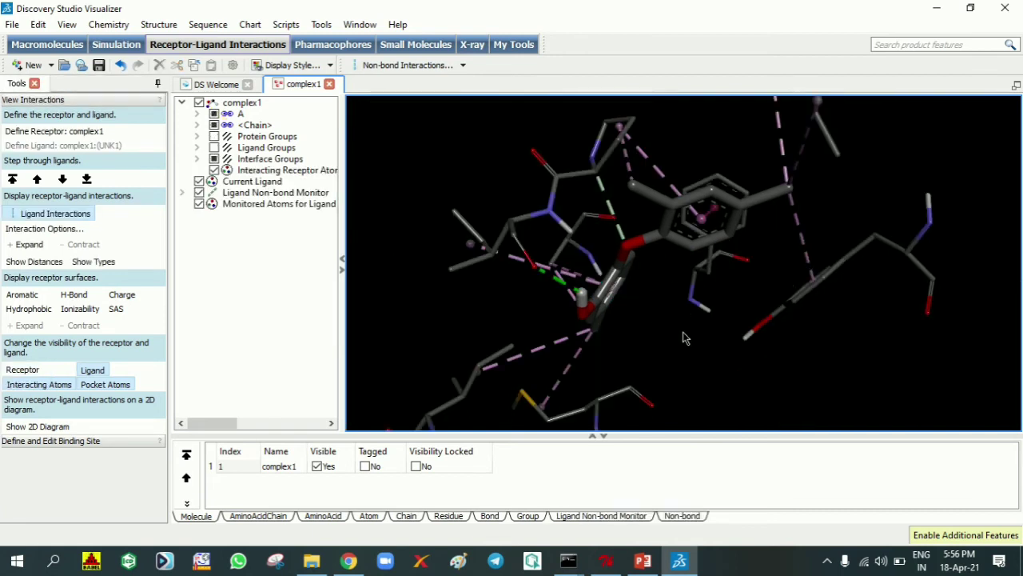
right_drag(684, 338, 678, 258)
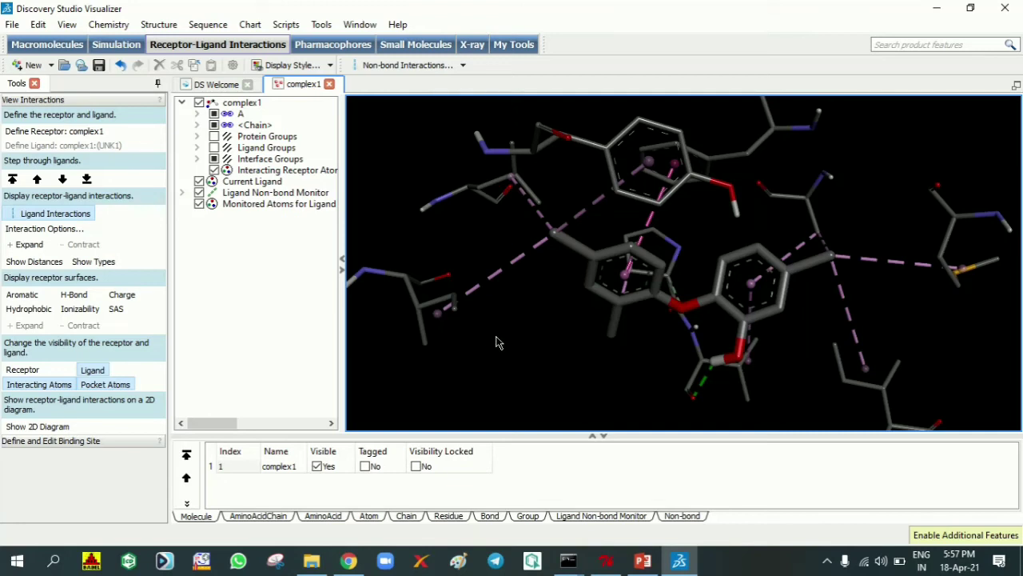
click(52, 427)
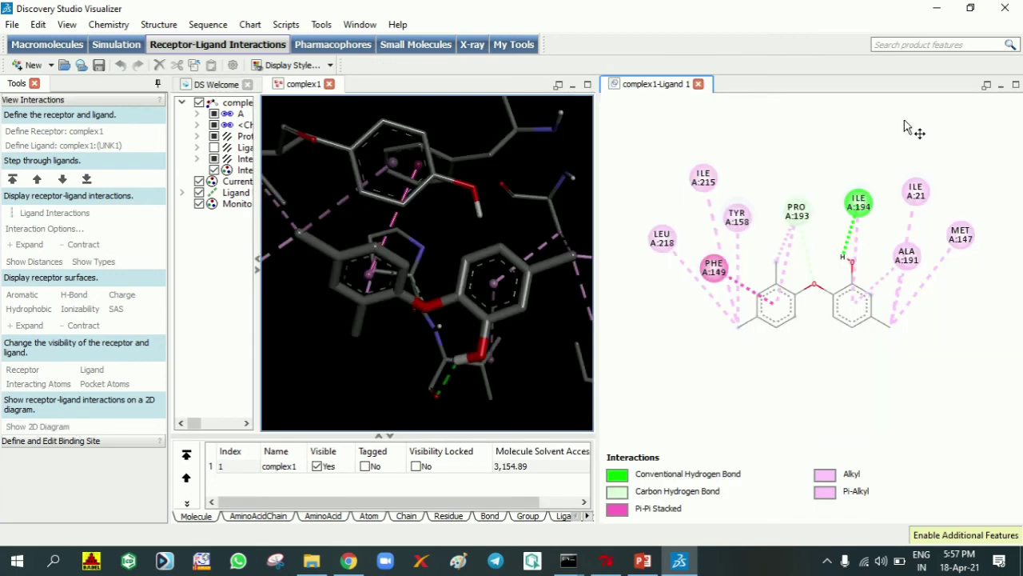
Let complex1's 2D interaction diagram fill the workspace and zoom in and out to inspect it
click(573, 84)
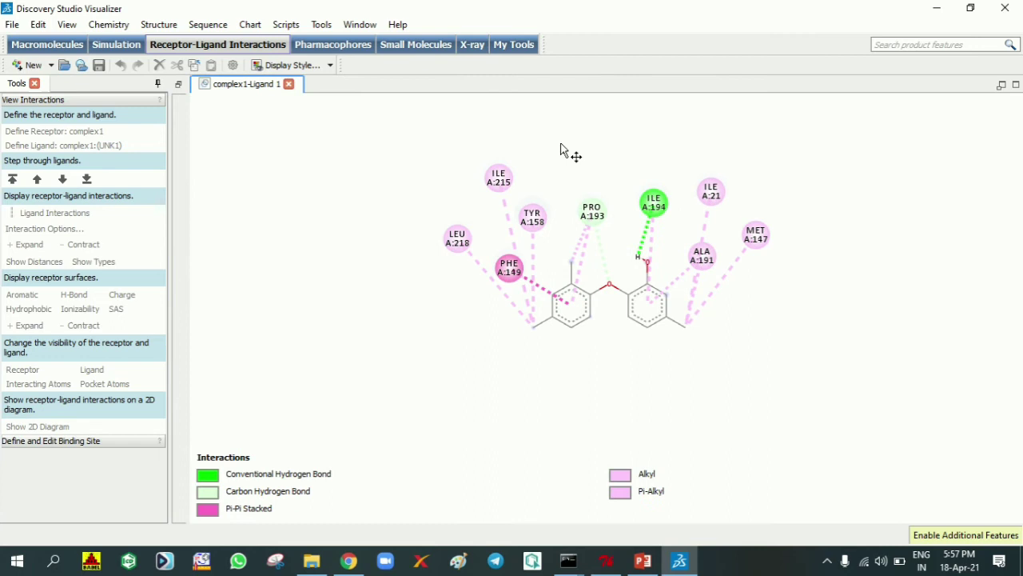
scroll(619, 300, up, 4)
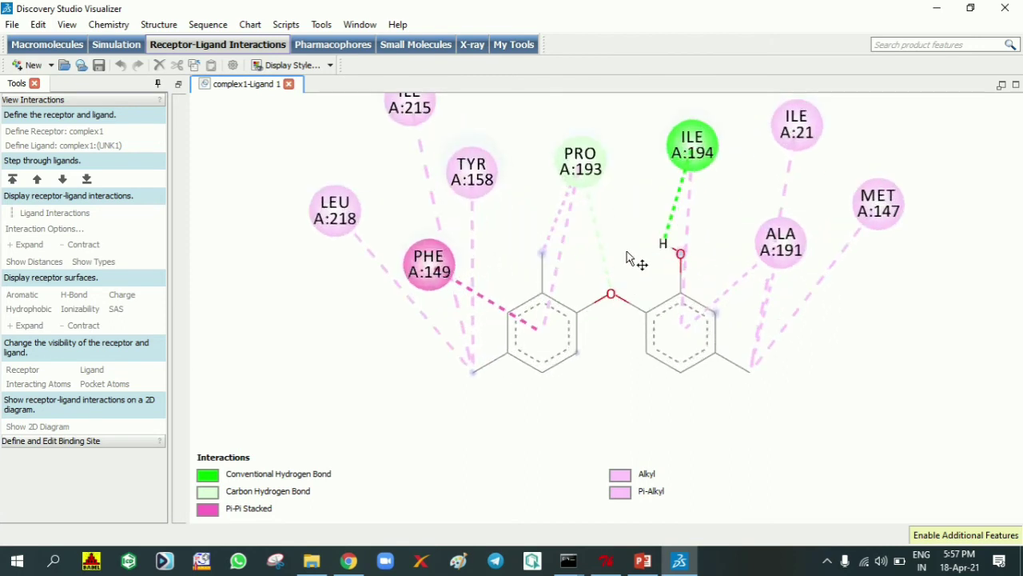
scroll(631, 311, up, 1)
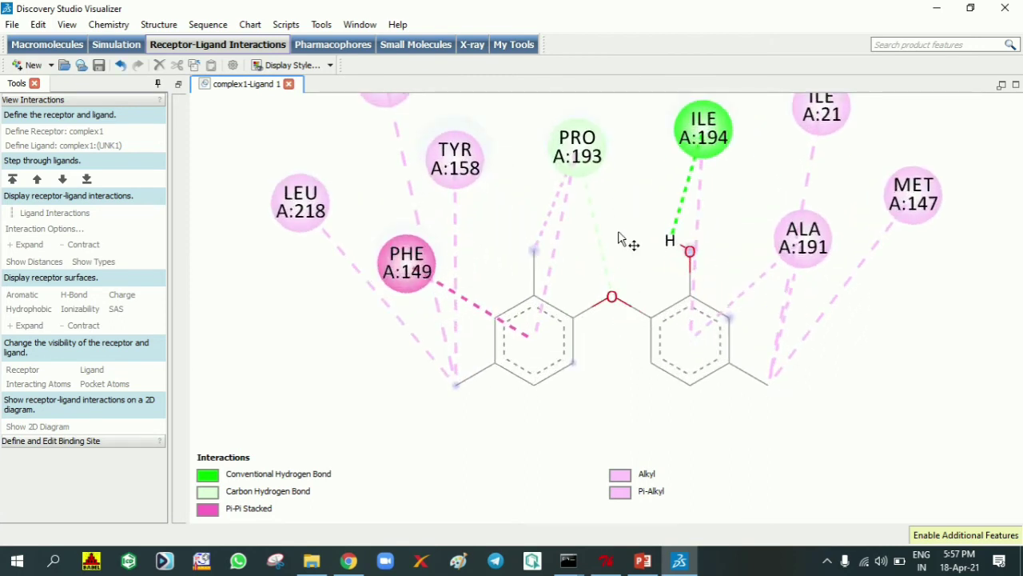
scroll(618, 237, down, 2)
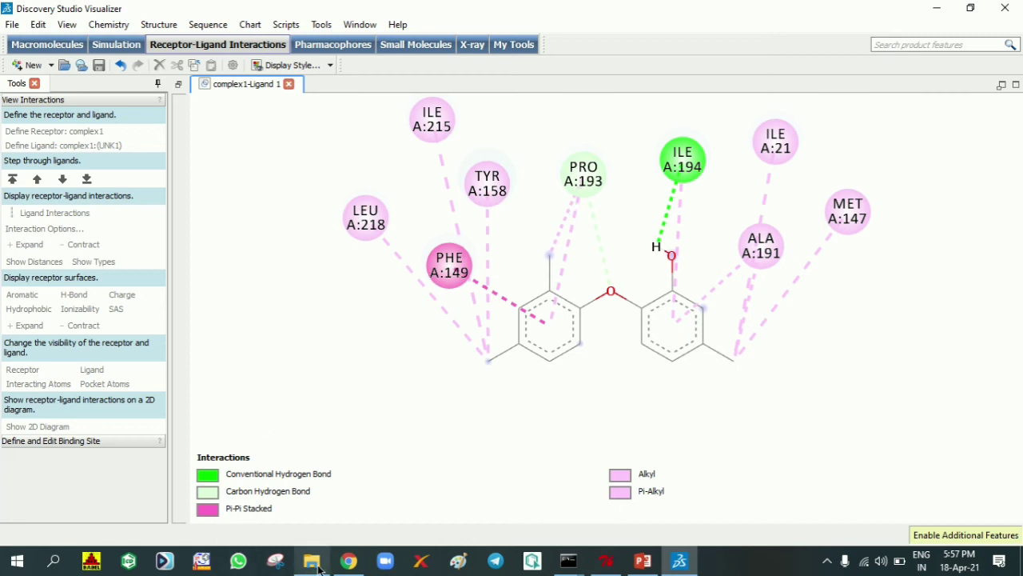
Close complex1's 2D diagram and open complex2.pdbqt from the Autodock folder
click(289, 83)
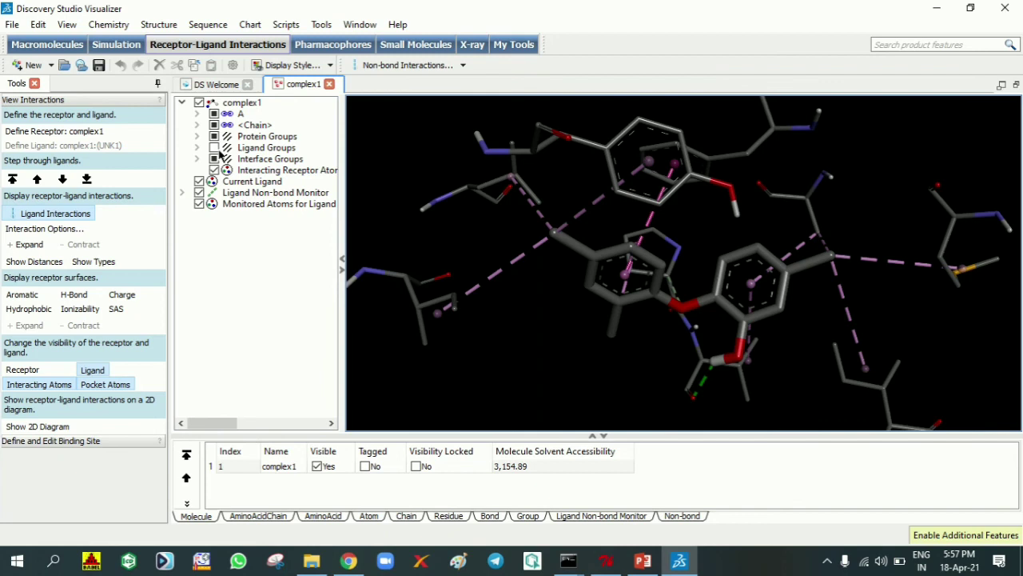
click(314, 565)
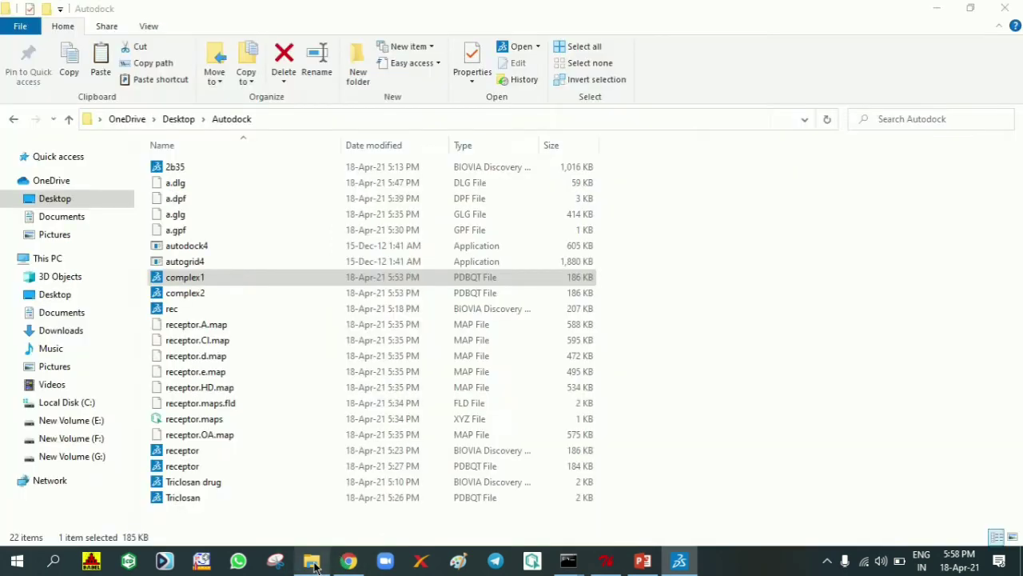
click(212, 291)
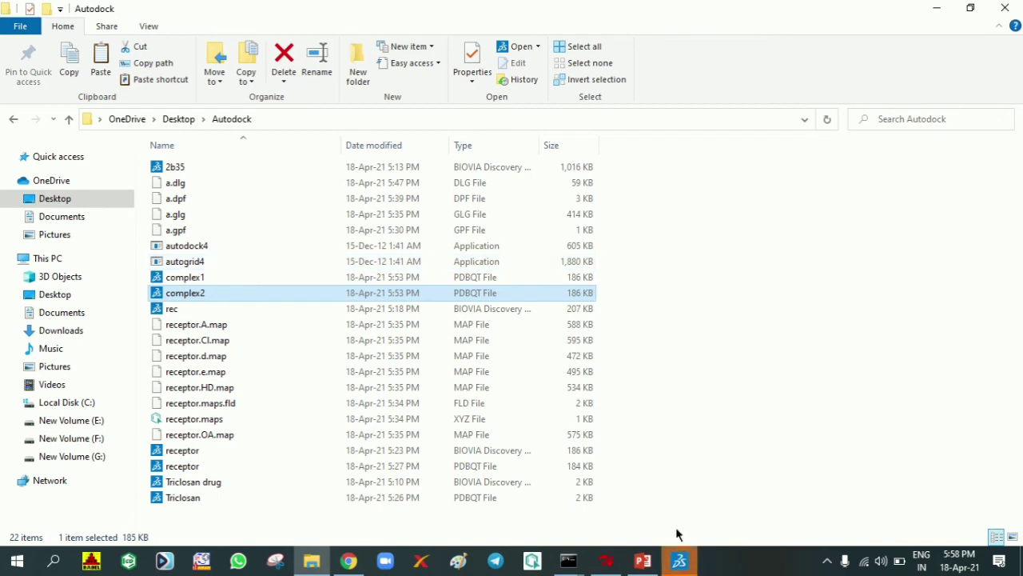
click(680, 560)
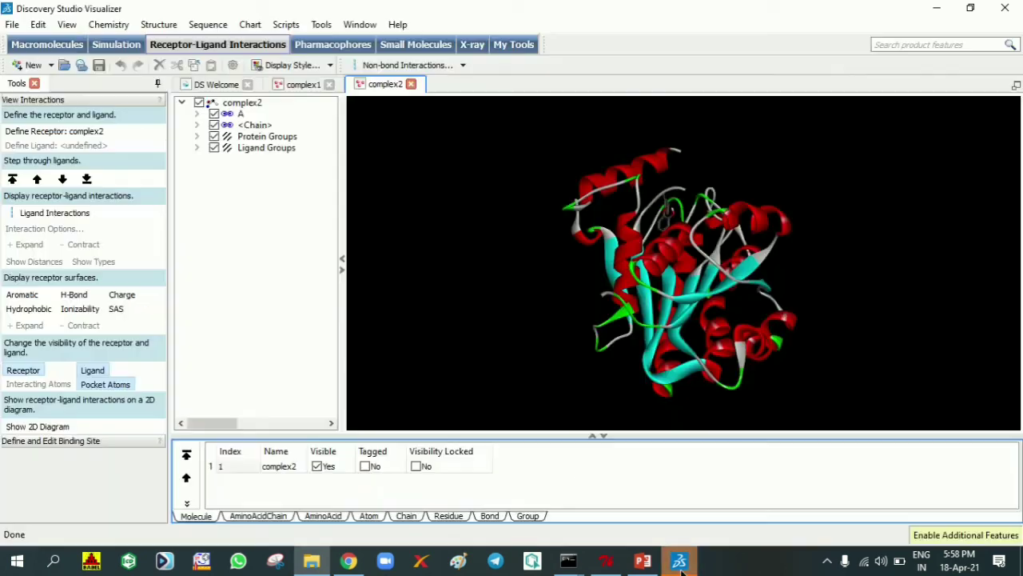
Close complex1 without saving and generate complex2's 2D interaction diagram
click(329, 84)
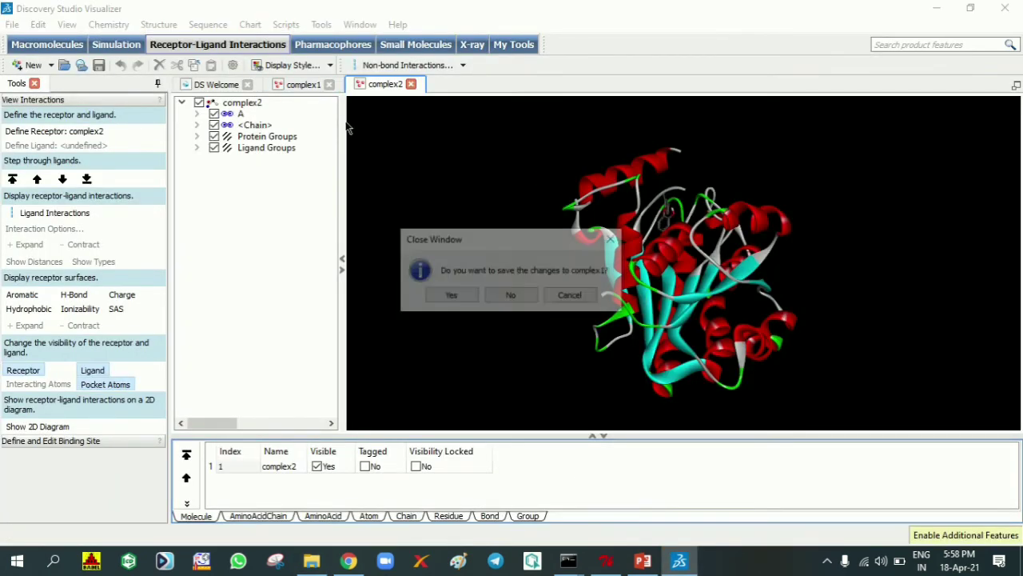
click(510, 295)
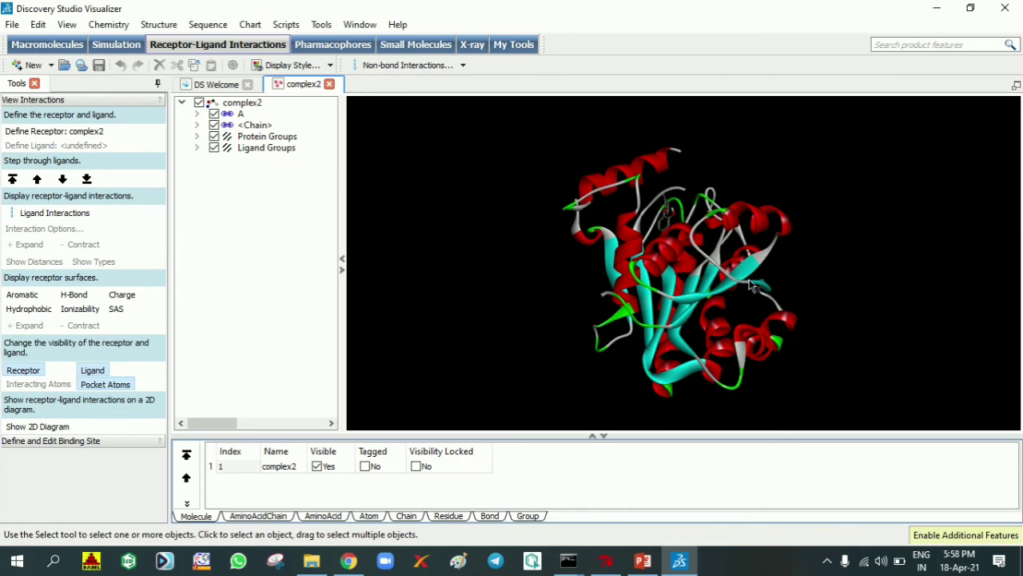
click(61, 425)
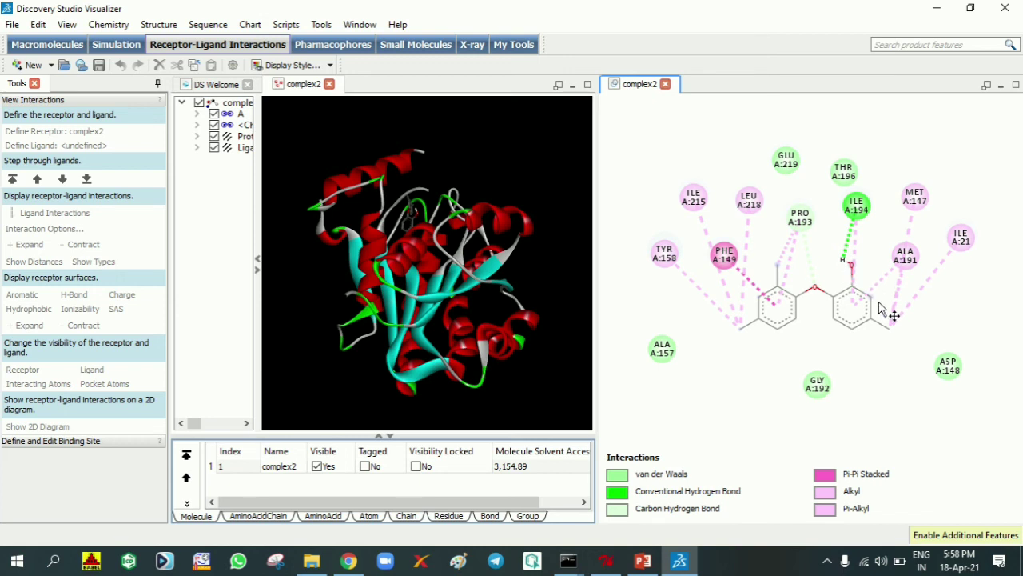
Let complex2's 2D diagram fill the workspace and view its right-click menu without choosing anything
click(559, 85)
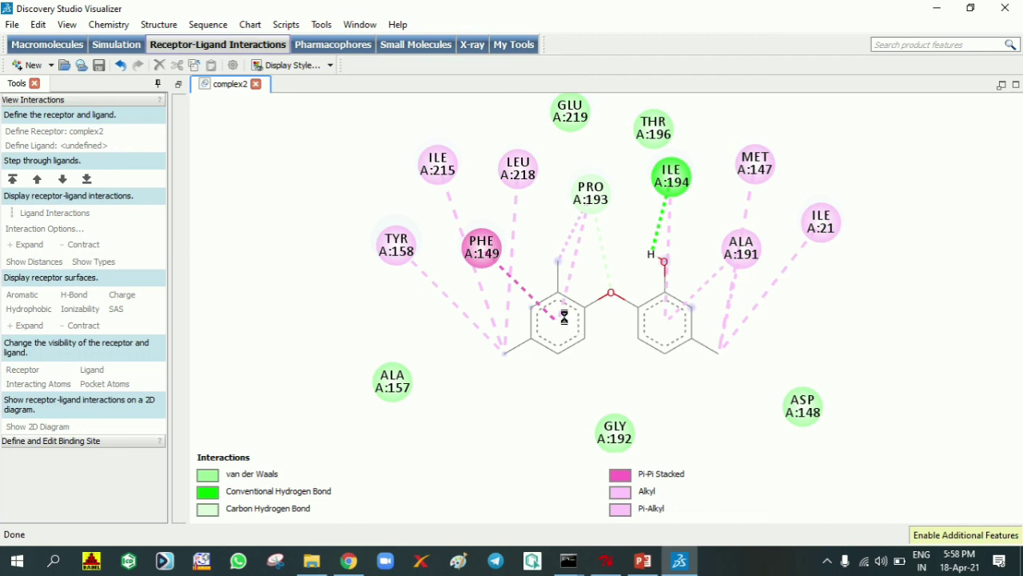
right_click(345, 183)
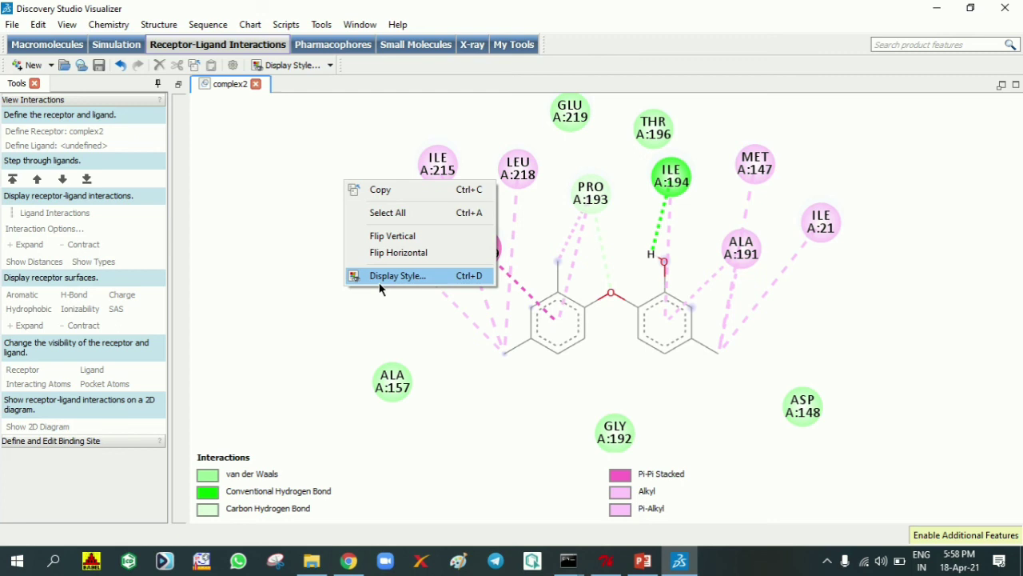
click(273, 227)
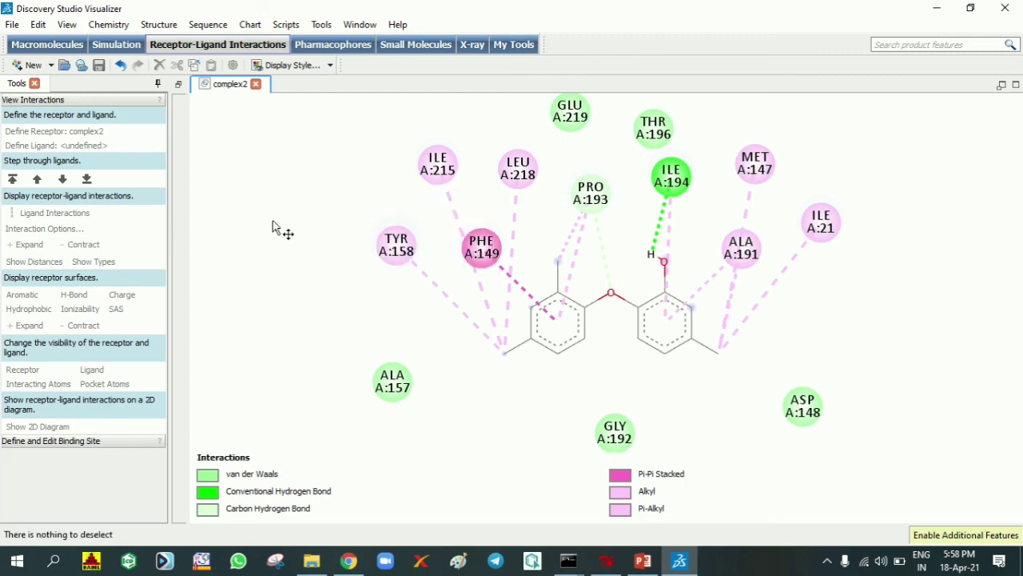